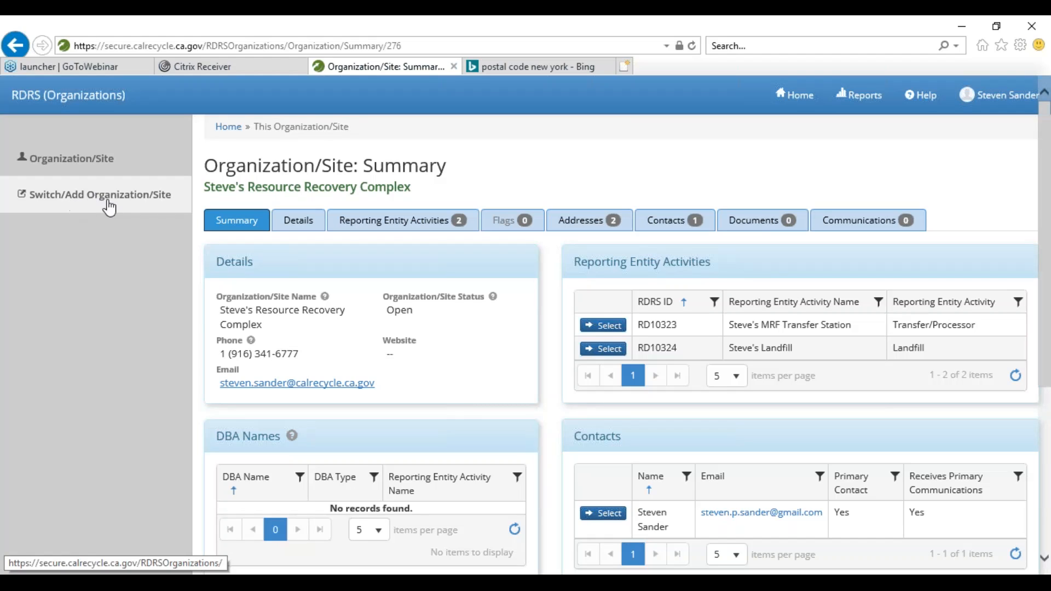
# - Use Switch/Add Organization/Site to exit Steve's Resource Recovery Complex
pyautogui.click(99, 206)
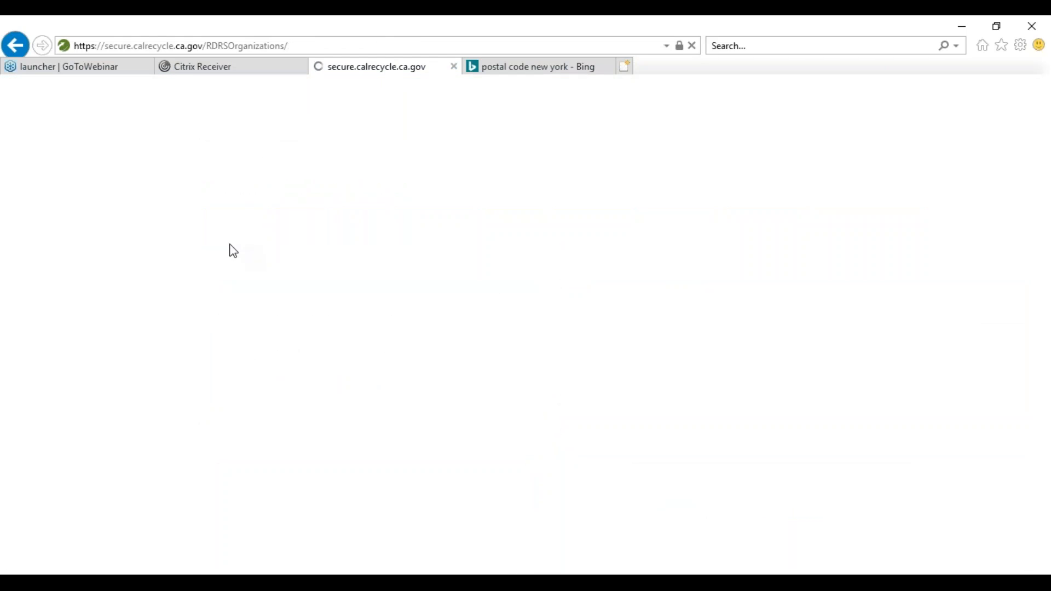
# - Select Jackie's Recyclery from the Home organization list and bring up its Contacts tab
pyautogui.scroll(-4, 228, 245)
pyautogui.scroll(1, 224, 265)
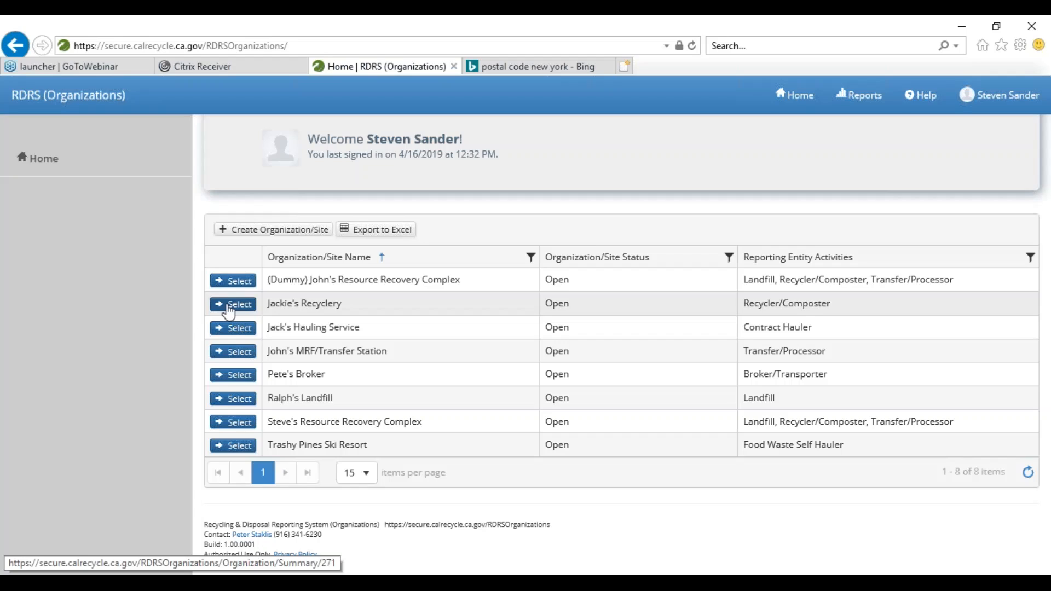
pyautogui.click(229, 312)
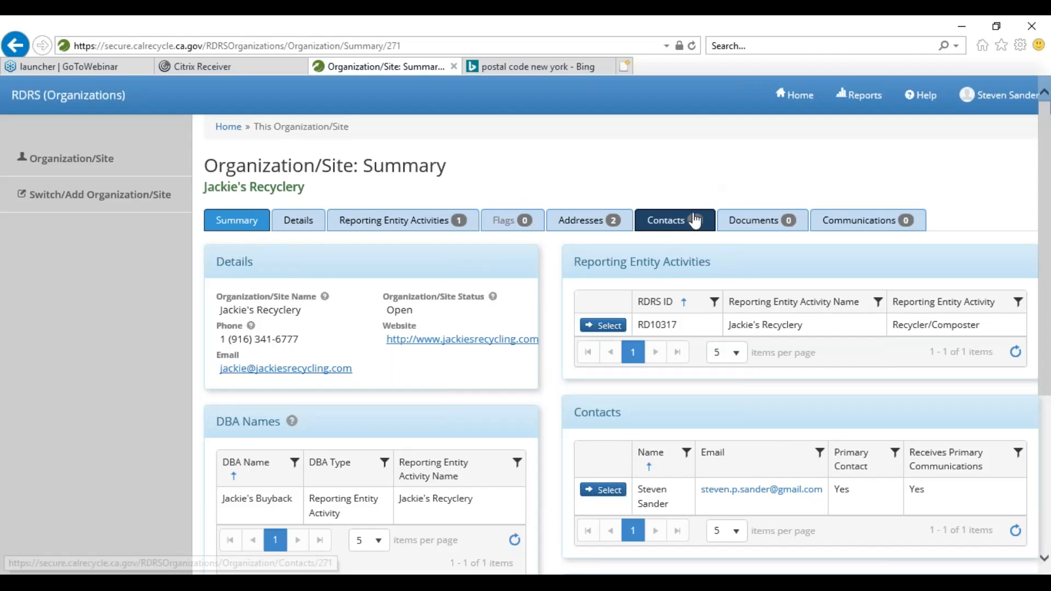
pyautogui.click(664, 229)
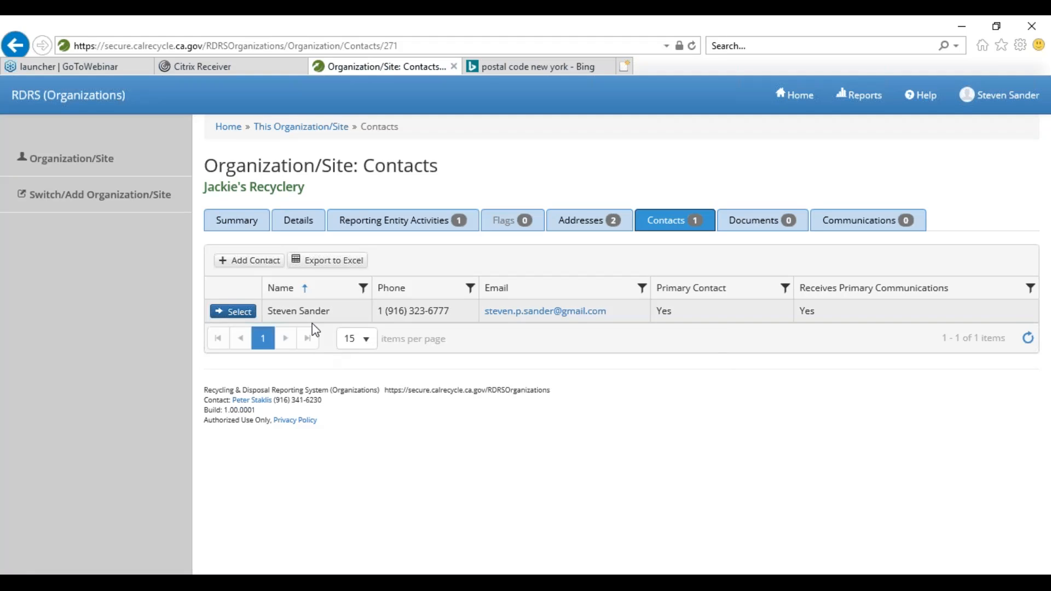
# - Select the existing primary contact in Jackie's Recyclery's Contacts list
pyautogui.click(235, 311)
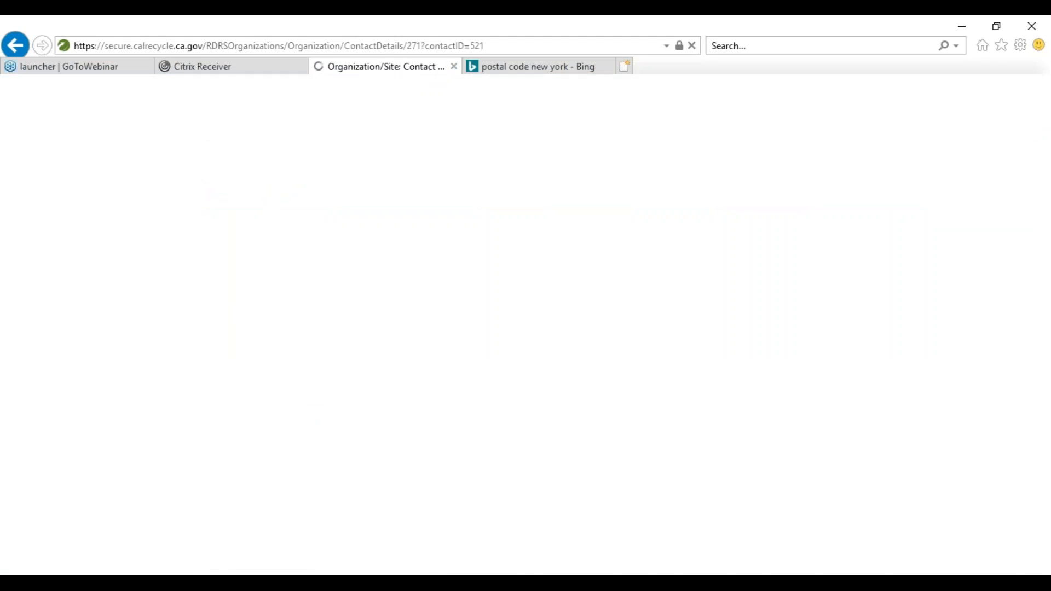
# - Review the primary contact's WebPass status and four permission groups, then return to the top
pyautogui.scroll(-1, 244, 323)
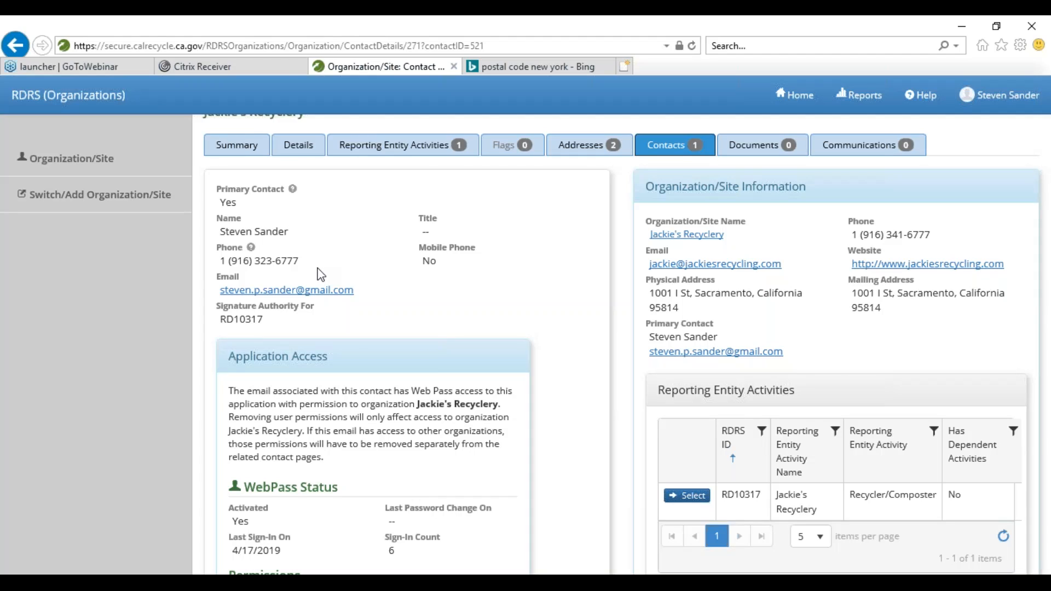
pyautogui.scroll(-3, 323, 272)
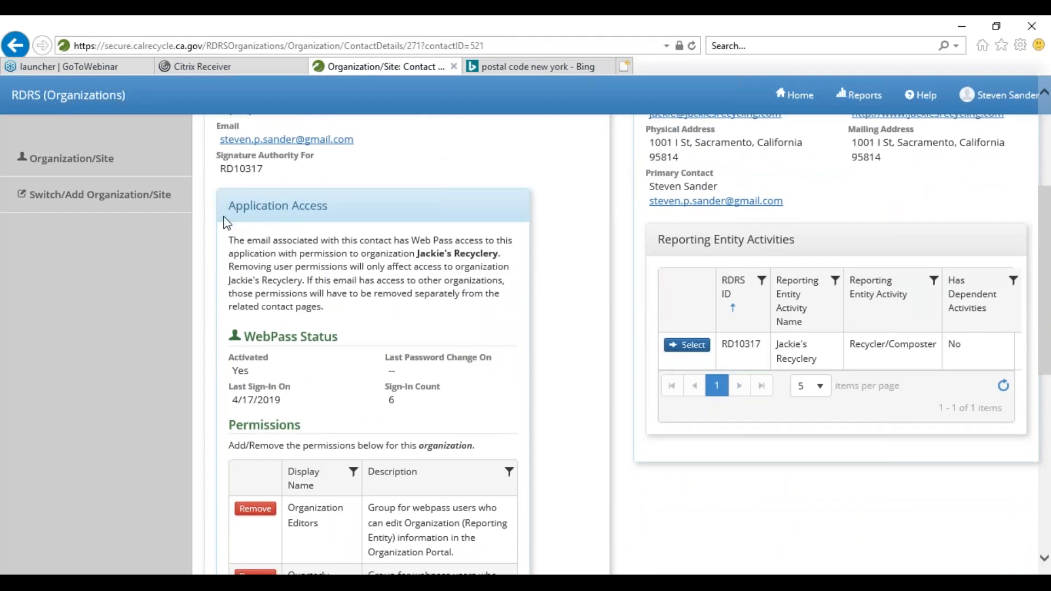
pyautogui.scroll(-1, 235, 335)
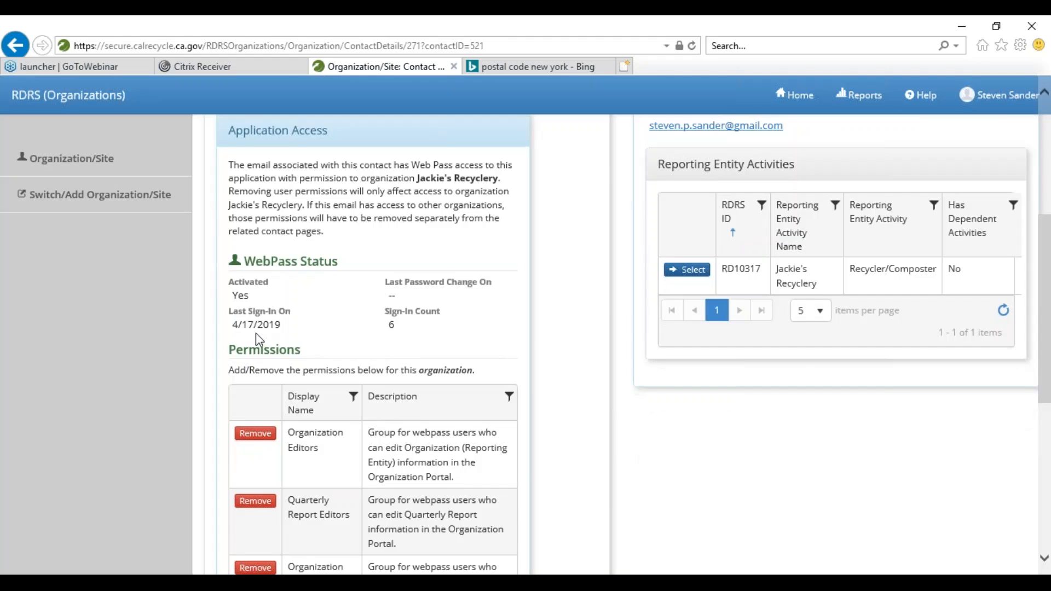
pyautogui.scroll(-1, 255, 333)
pyautogui.scroll(1, 258, 333)
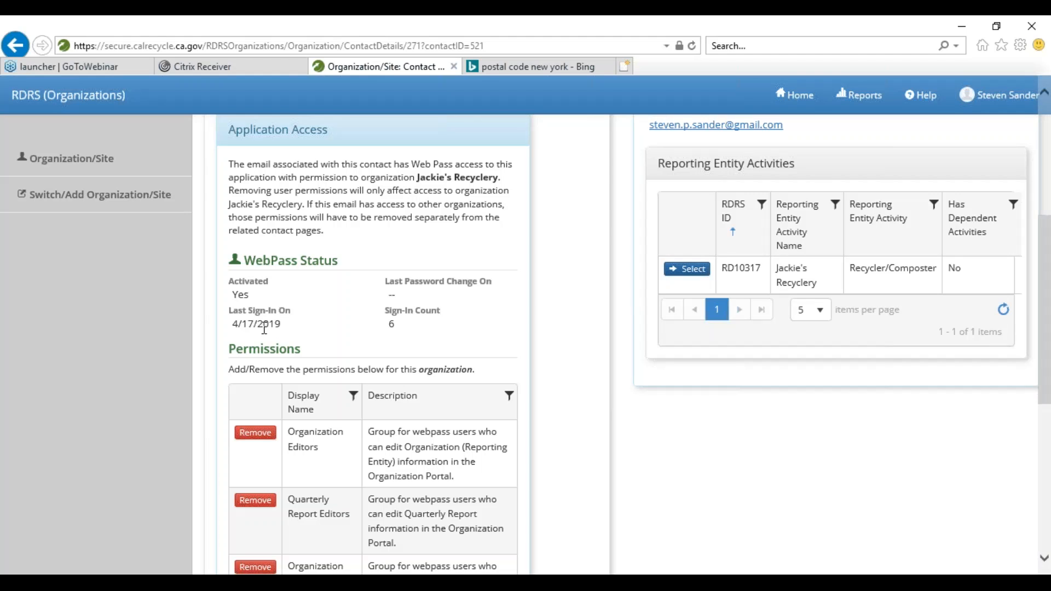
pyautogui.scroll(-2, 264, 329)
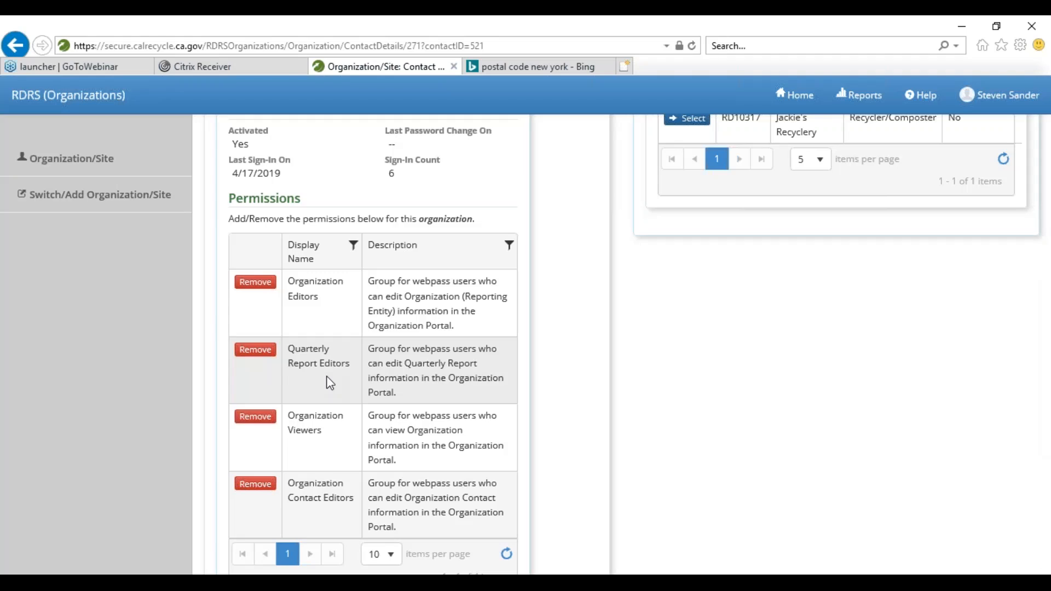
pyautogui.scroll(-3, 345, 388)
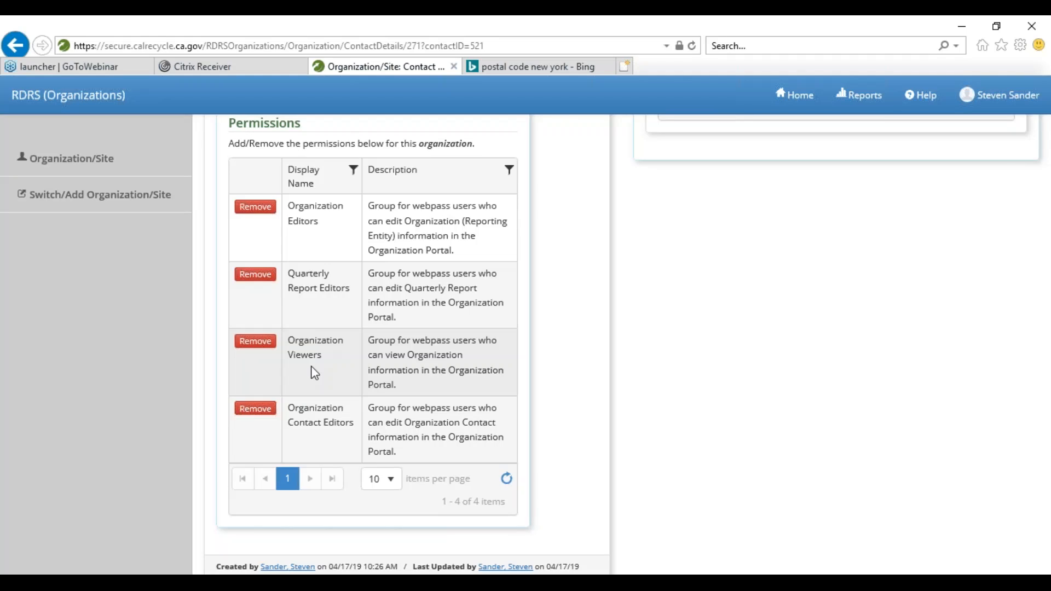
pyautogui.scroll(-2, 337, 333)
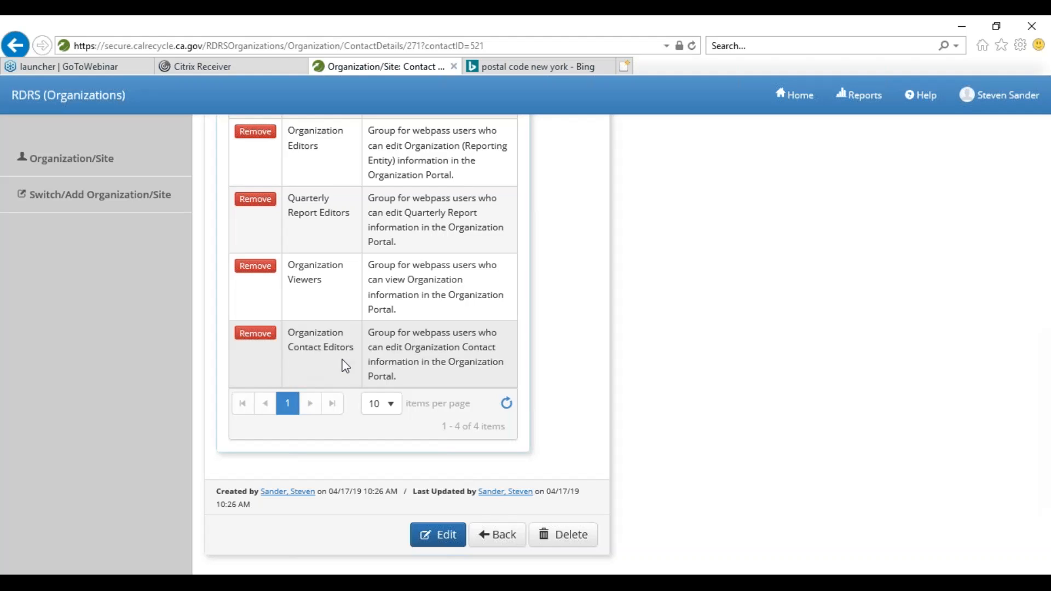
pyautogui.scroll(2, 346, 366)
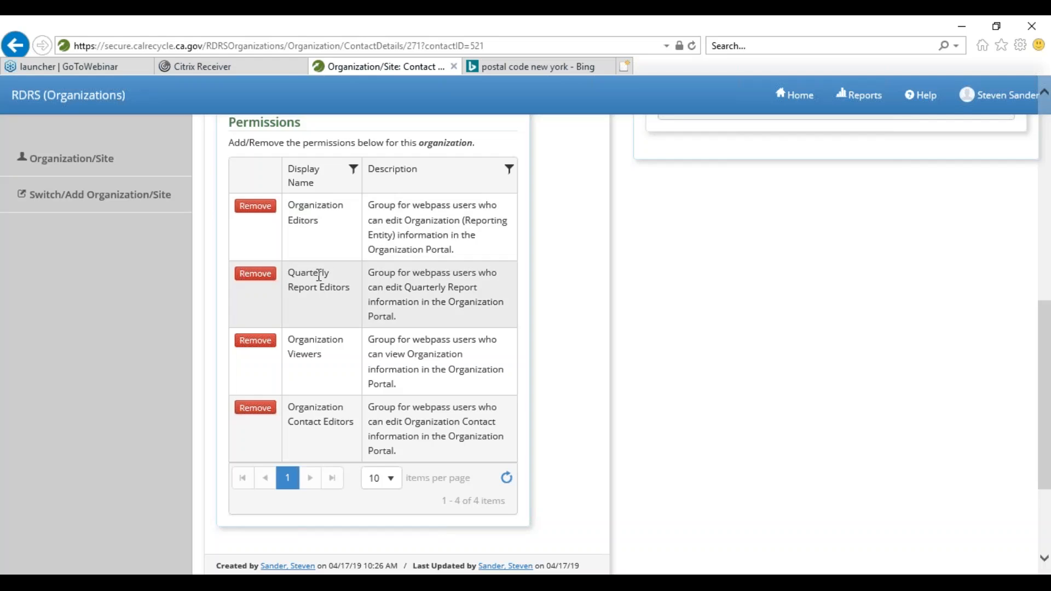
pyautogui.scroll(1, 321, 274)
pyautogui.scroll(10, 369, 291)
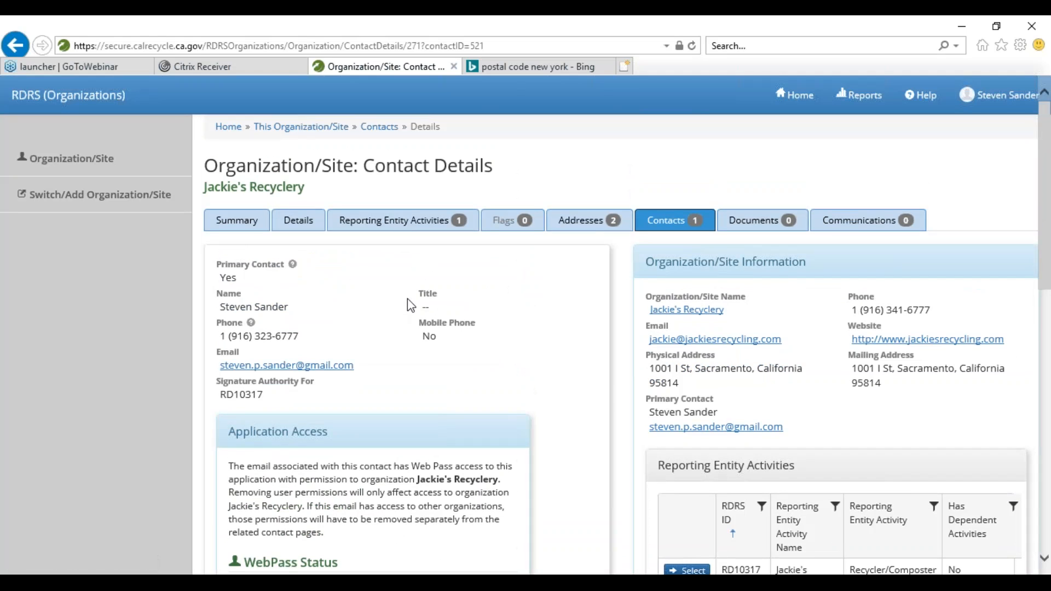
# - Add a new Jackie's Recyclery contact and enter the contact's first and last name
pyautogui.click(665, 226)
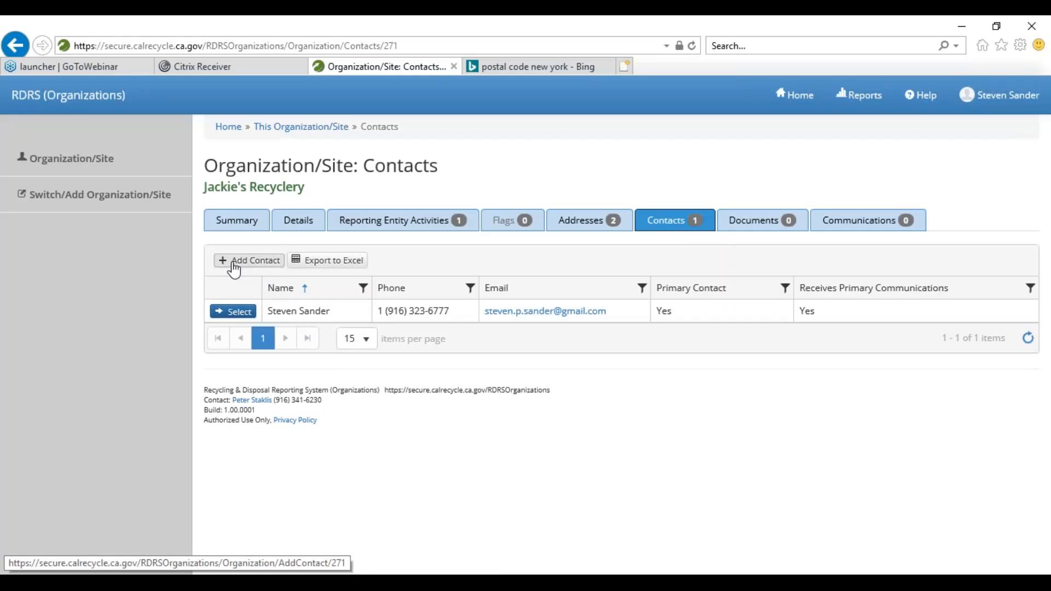
pyautogui.click(250, 270)
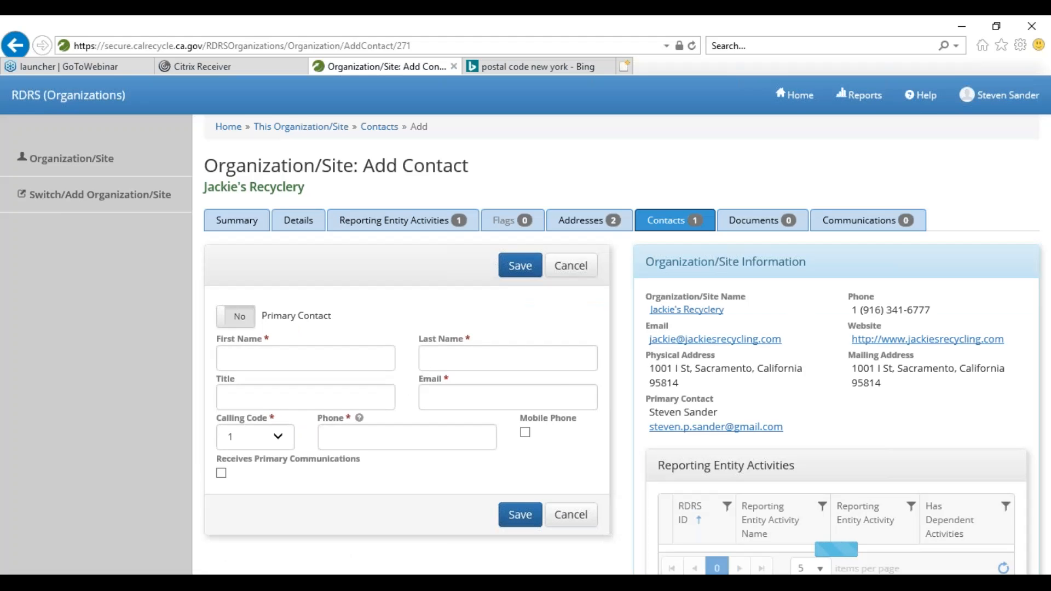
pyautogui.scroll(-1, 247, 269)
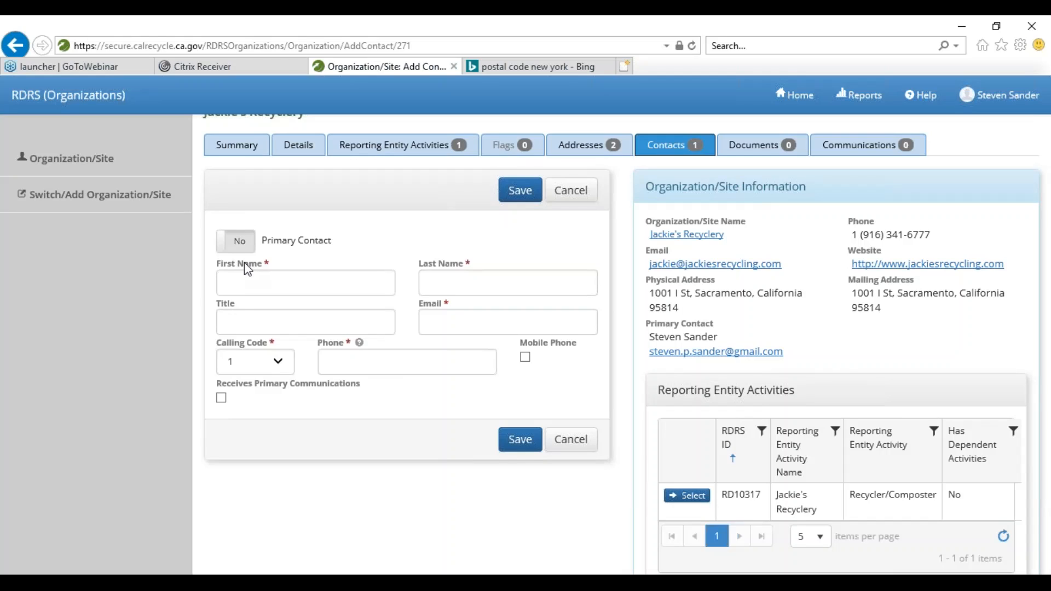
pyautogui.click(240, 280)
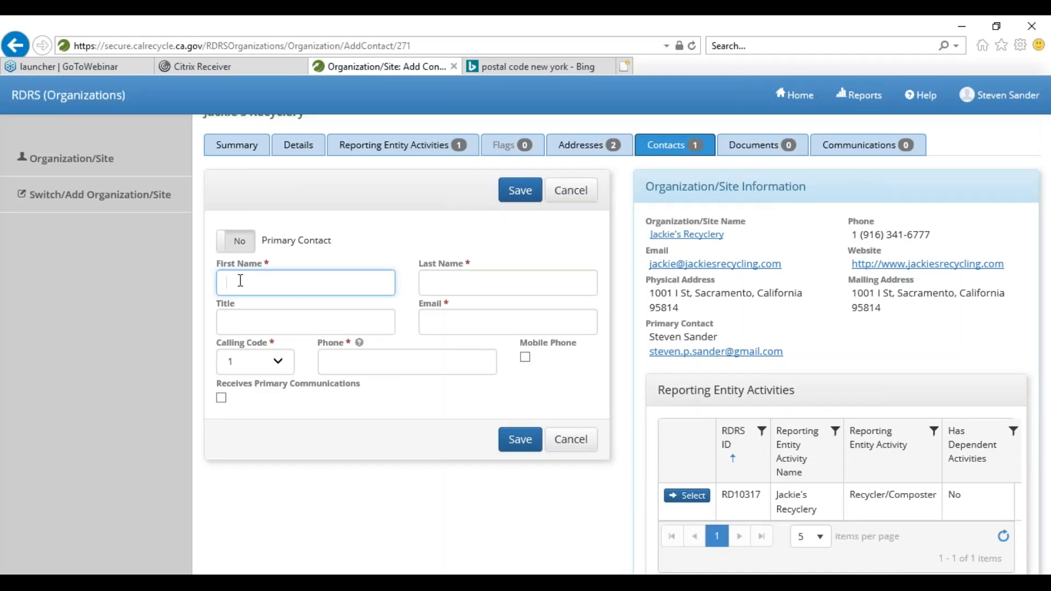
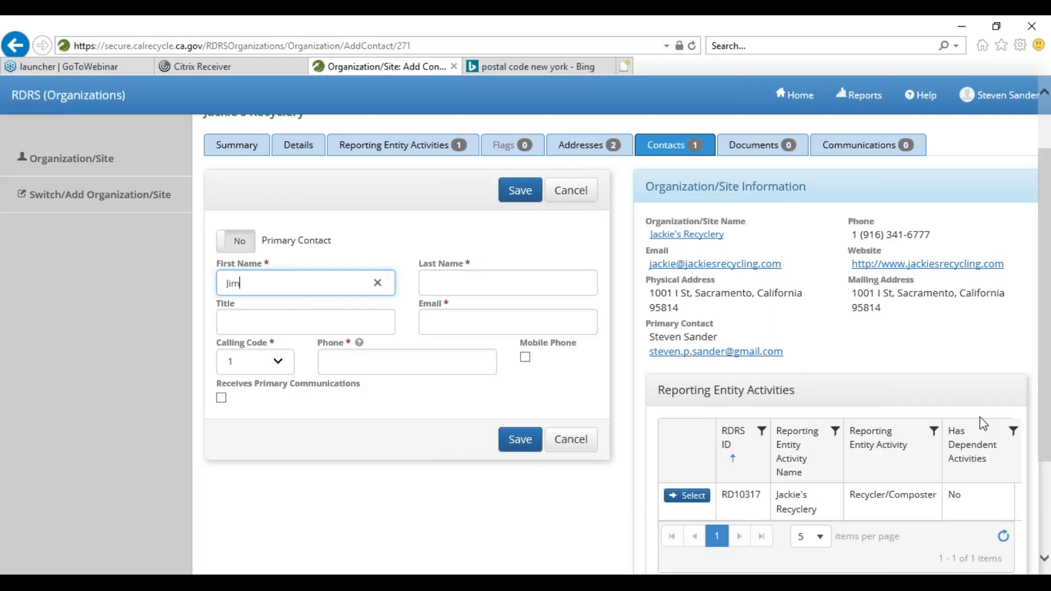
pyautogui.click(444, 280)
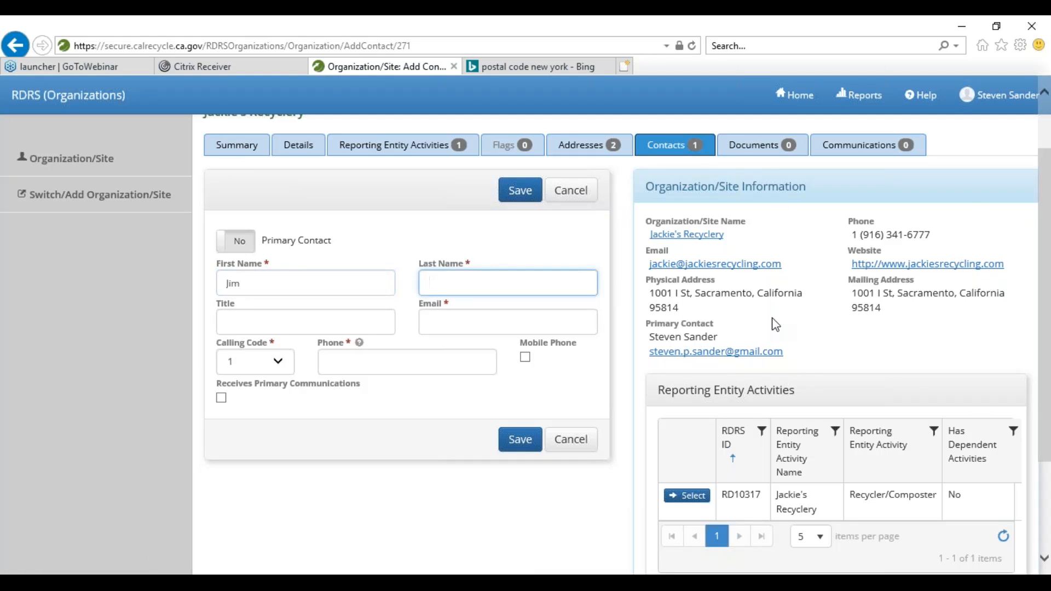
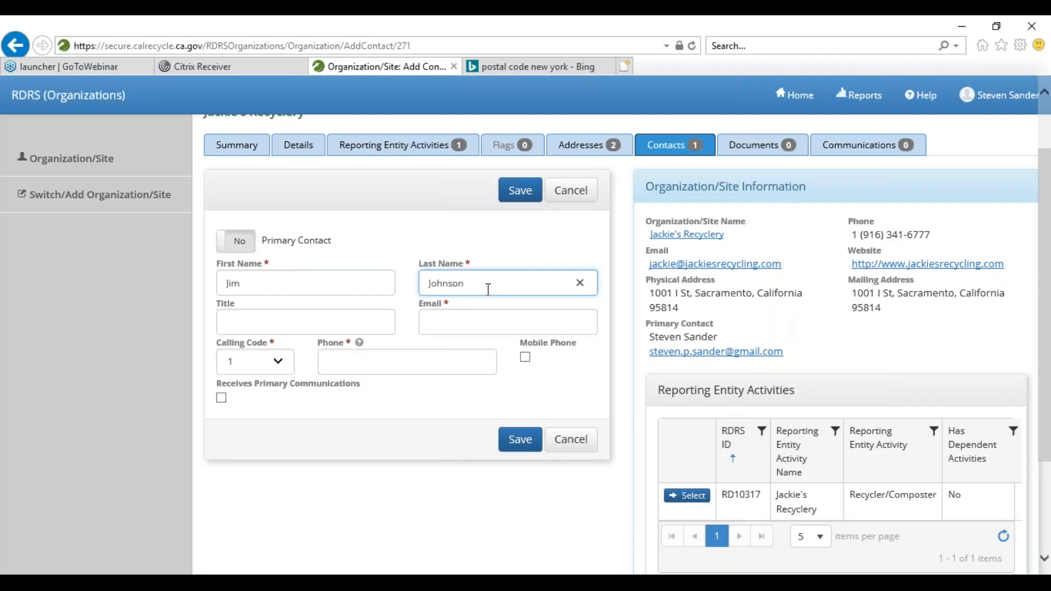
# - Leave title and email blank and enter the new contact's phone number
pyautogui.click(282, 323)
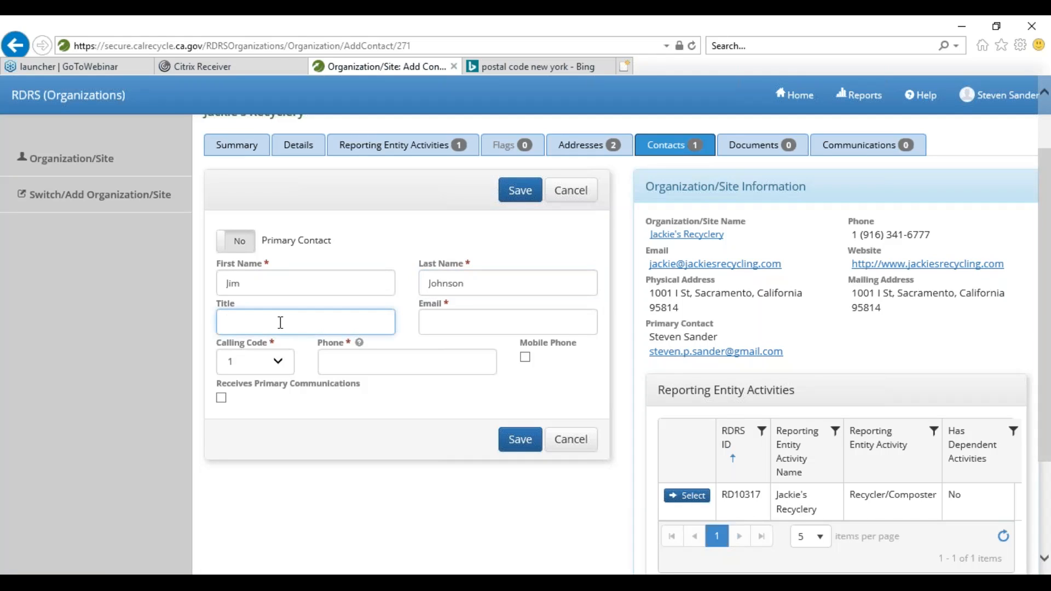
pyautogui.click(443, 323)
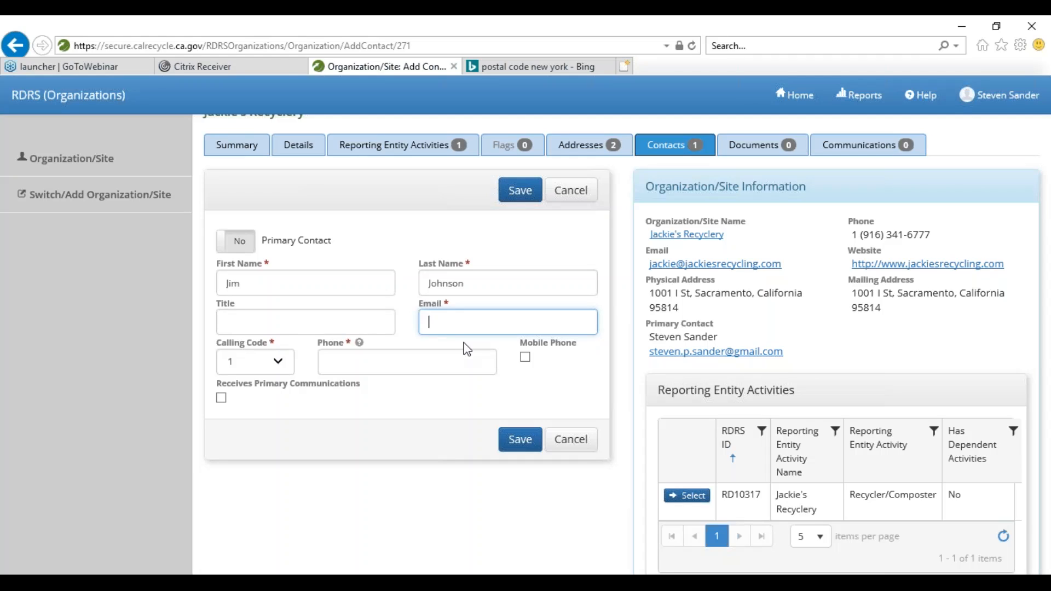
pyautogui.click(464, 342)
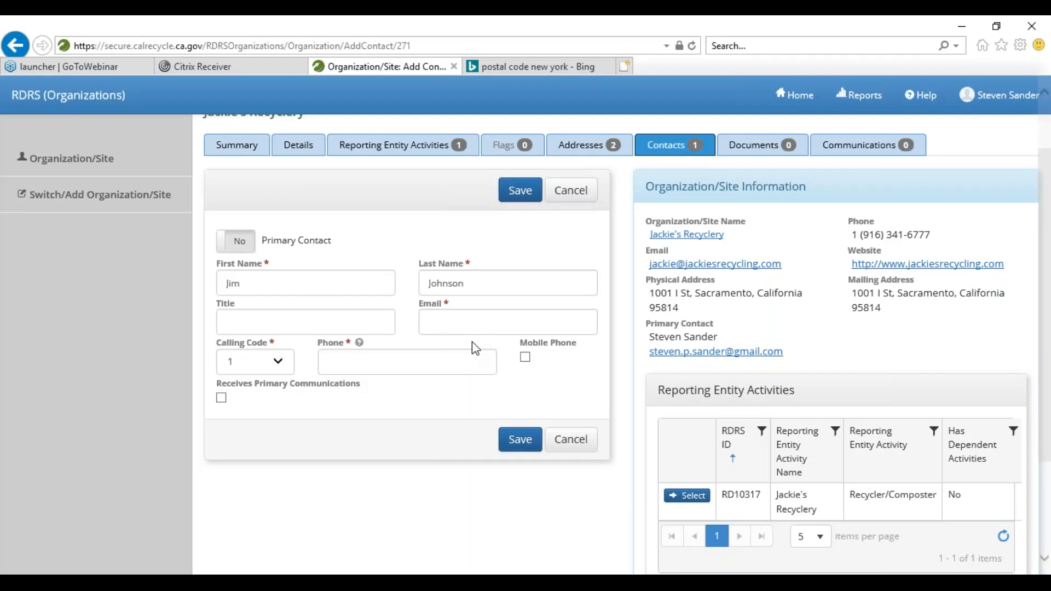
pyautogui.click(387, 359)
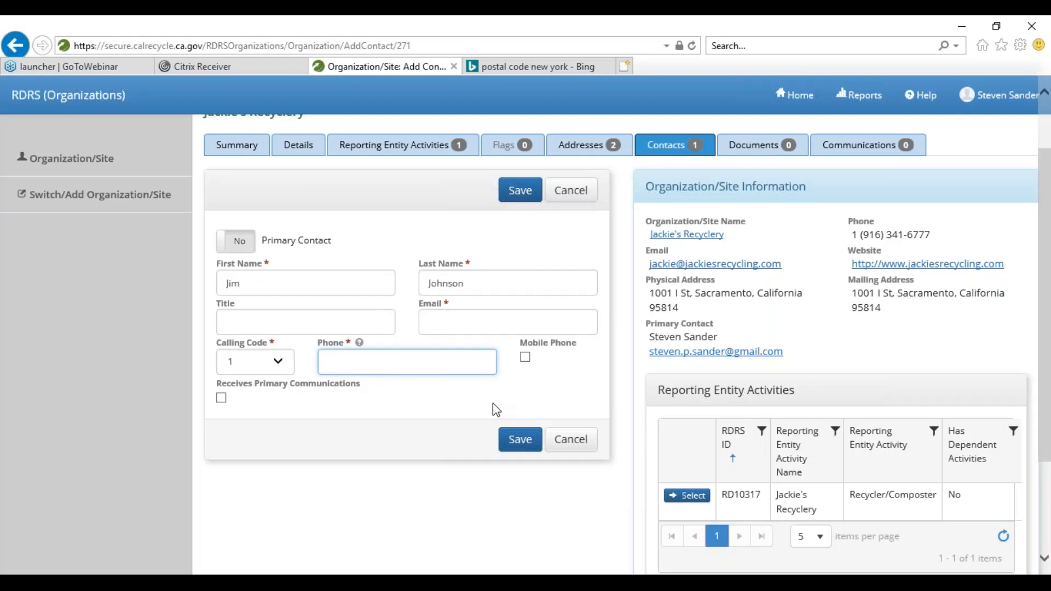
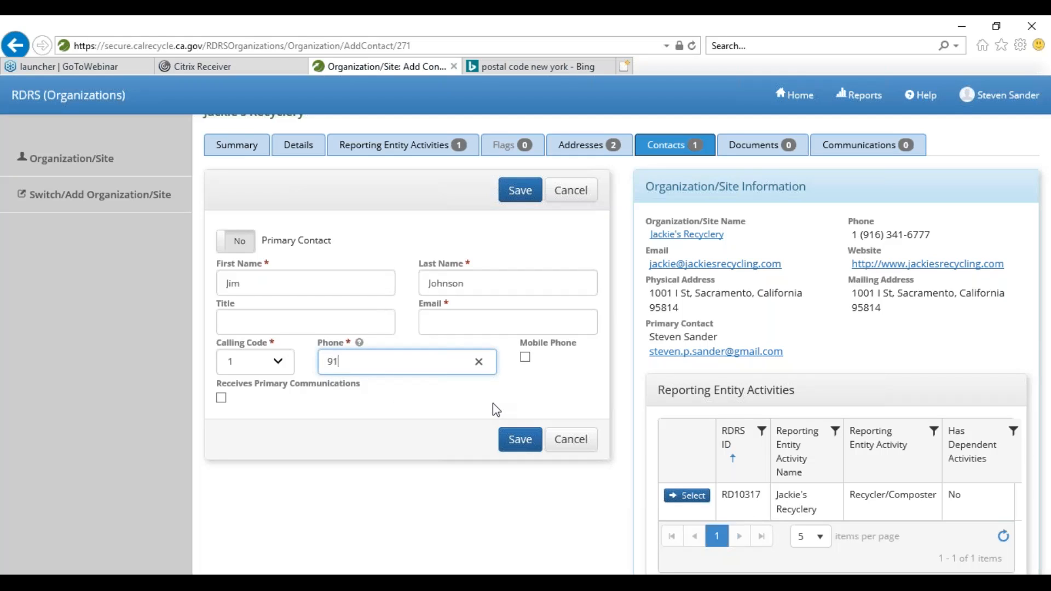
# - Fill in the contact's required email address and save, giving Jackie's Recyclery 2 contacts
pyautogui.click(519, 442)
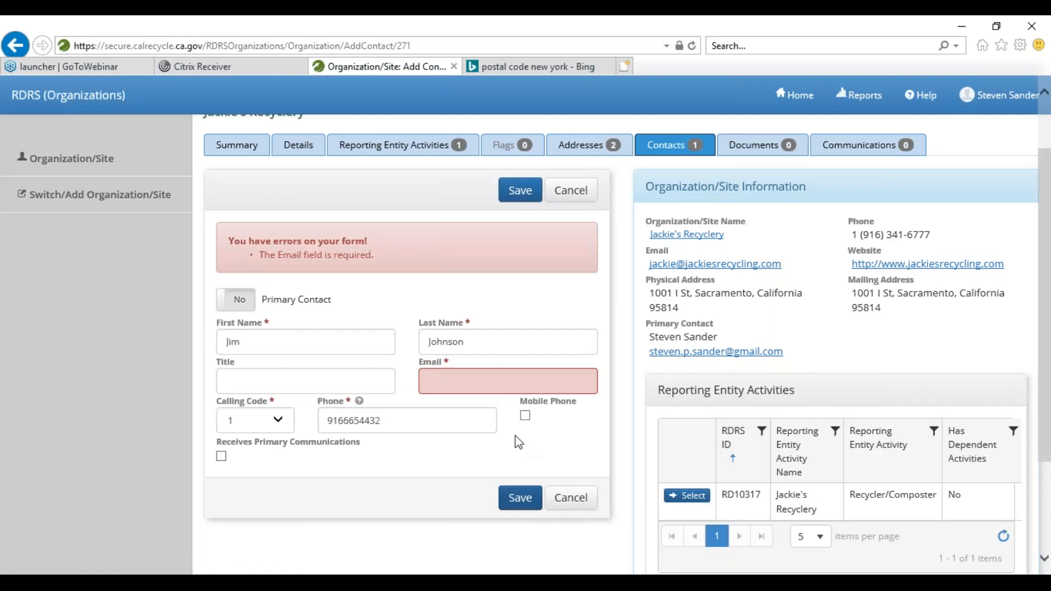
pyautogui.click(457, 380)
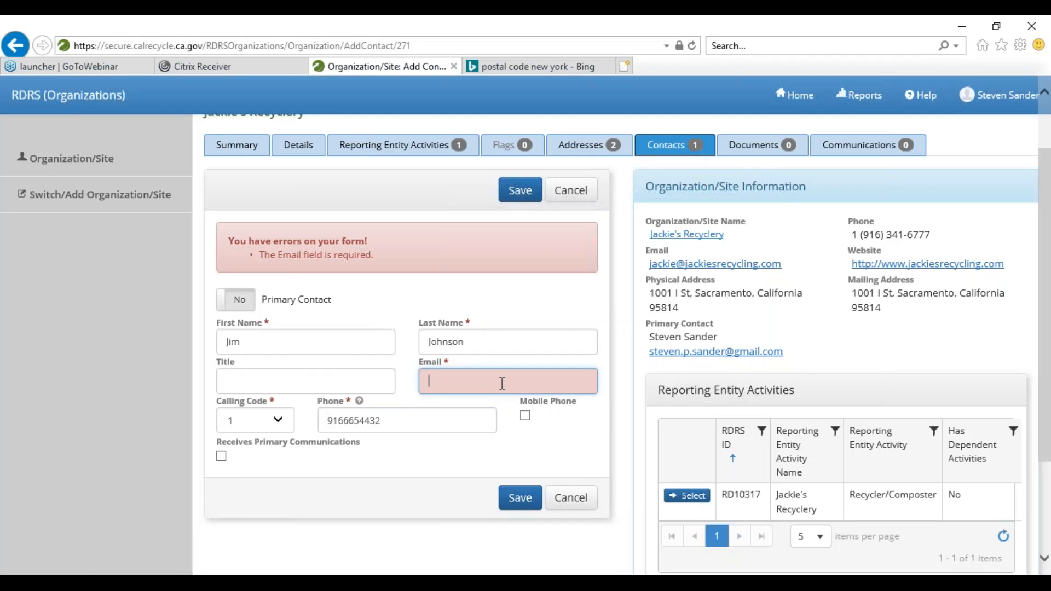
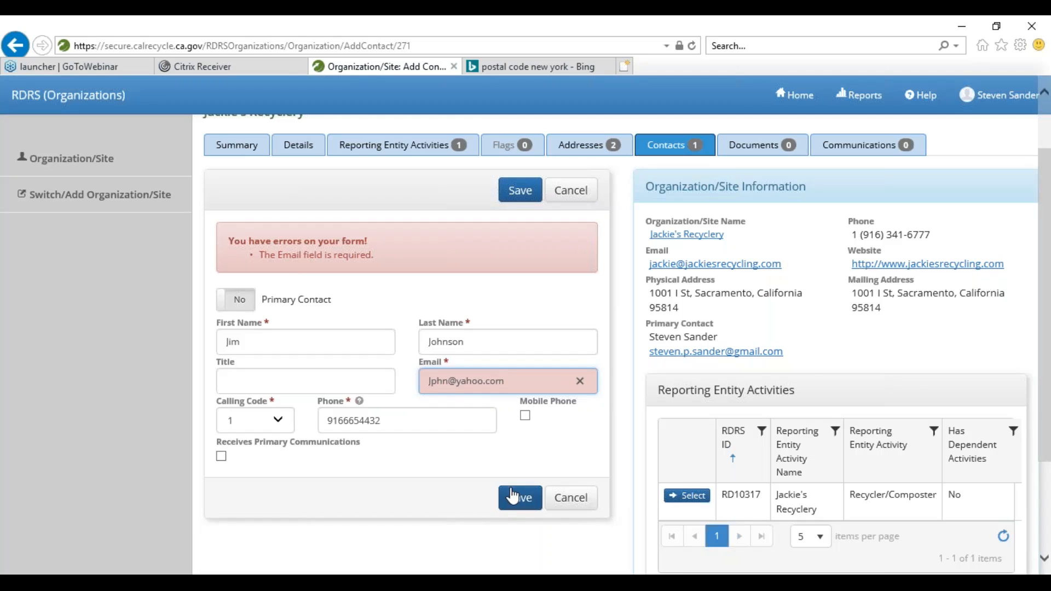
pyautogui.click(519, 505)
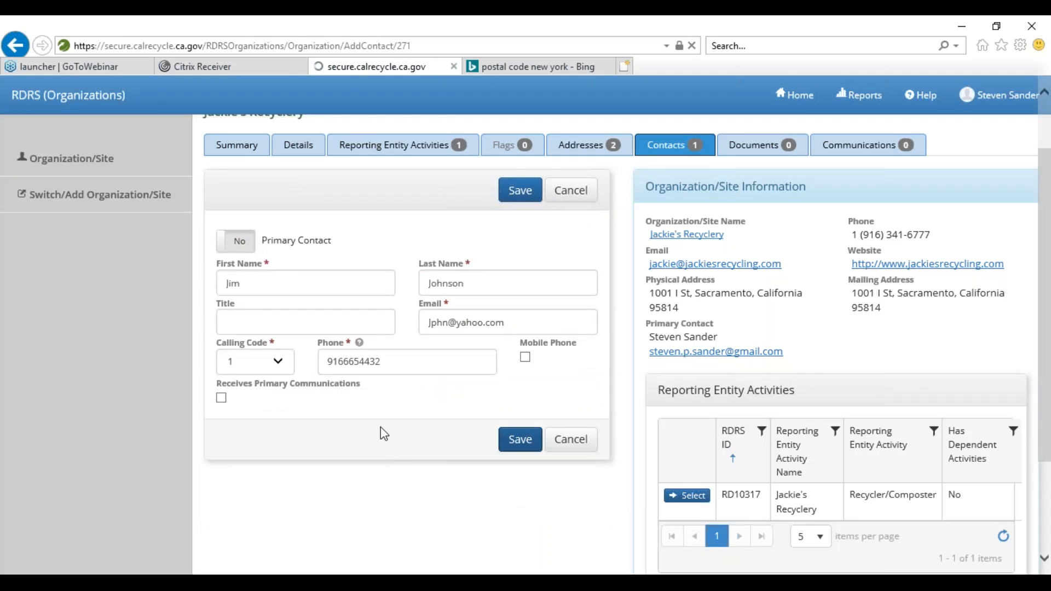
pyautogui.click(517, 446)
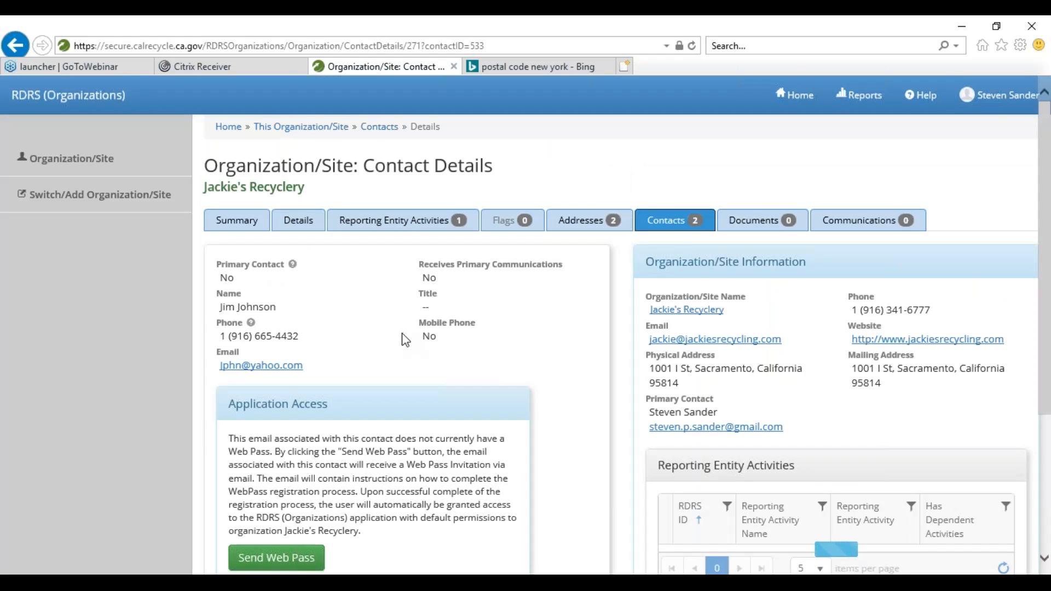
pyautogui.scroll(-2, 410, 340)
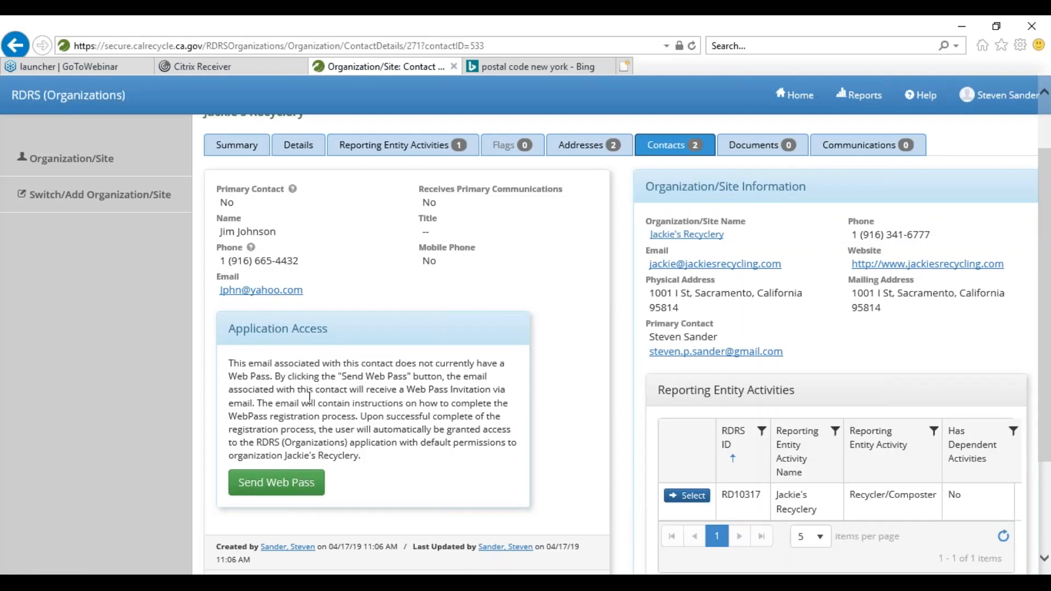
pyautogui.scroll(-3, 309, 397)
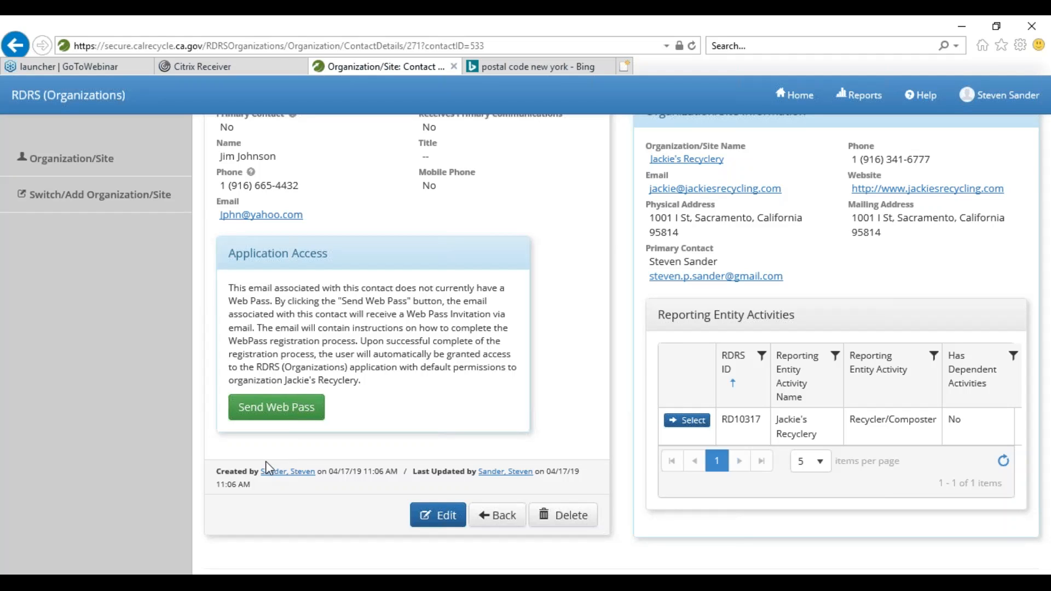
pyautogui.click(432, 522)
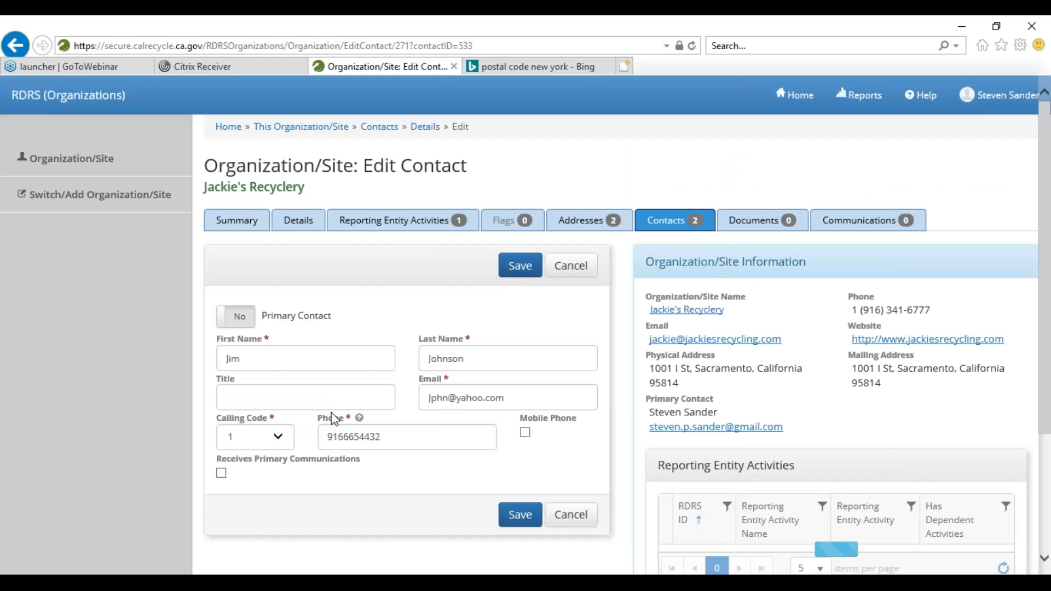
# - Replace the contact's email with their WebPass-linked Gmail address and save
pyautogui.scroll(-1, 330, 412)
pyautogui.moveTo(512, 323); pyautogui.dragTo(432, 340)
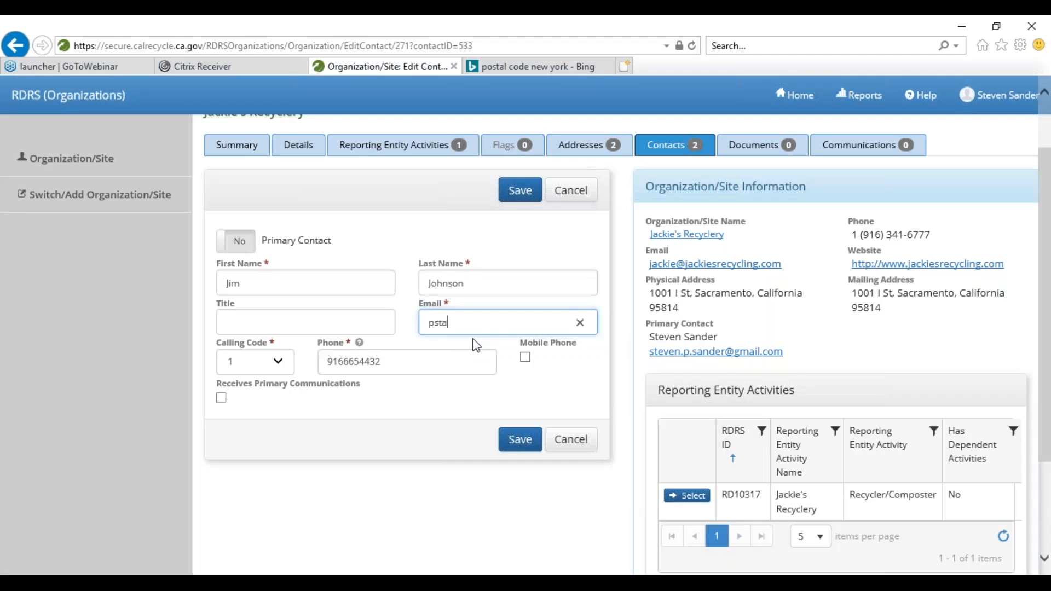
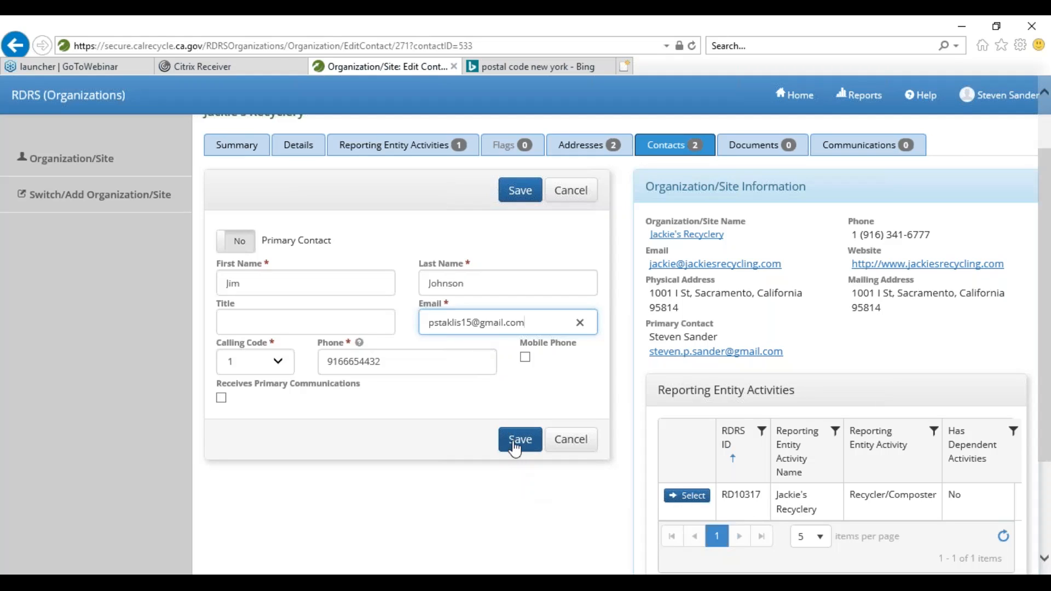
pyautogui.click(513, 442)
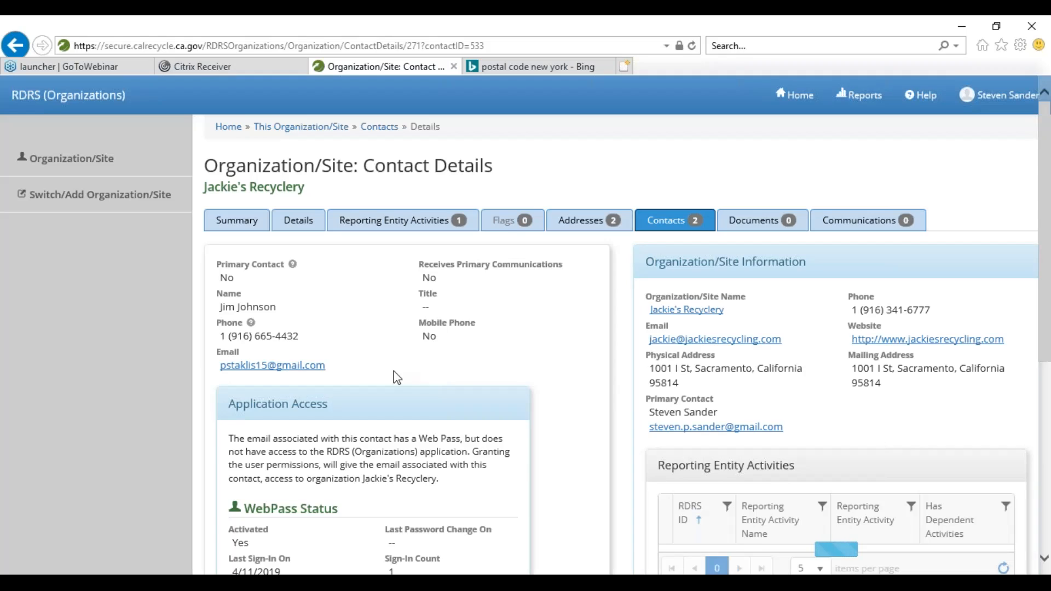
pyautogui.scroll(-3, 328, 367)
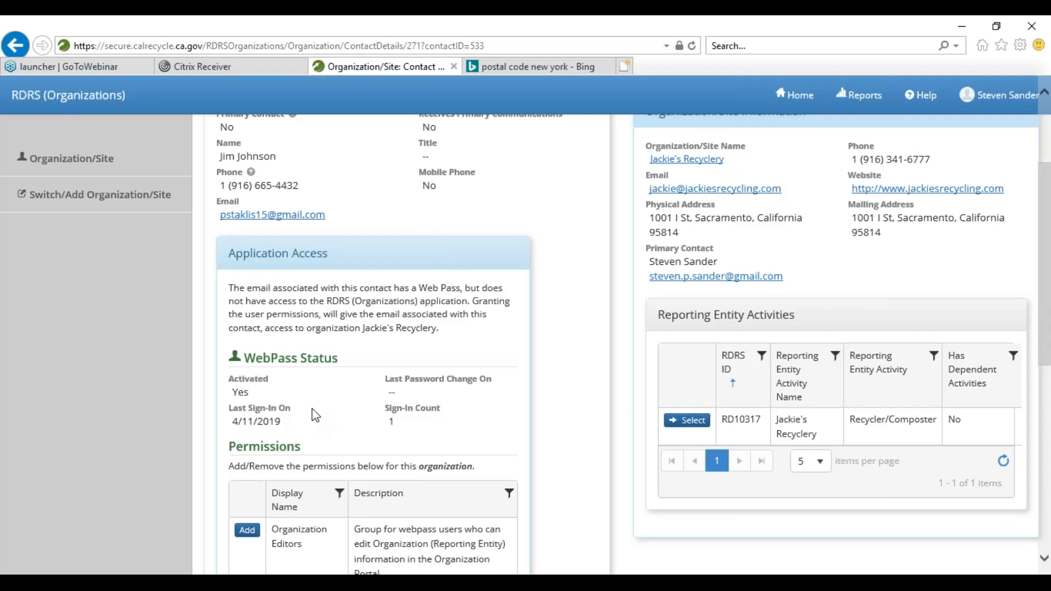
pyautogui.scroll(-4, 315, 416)
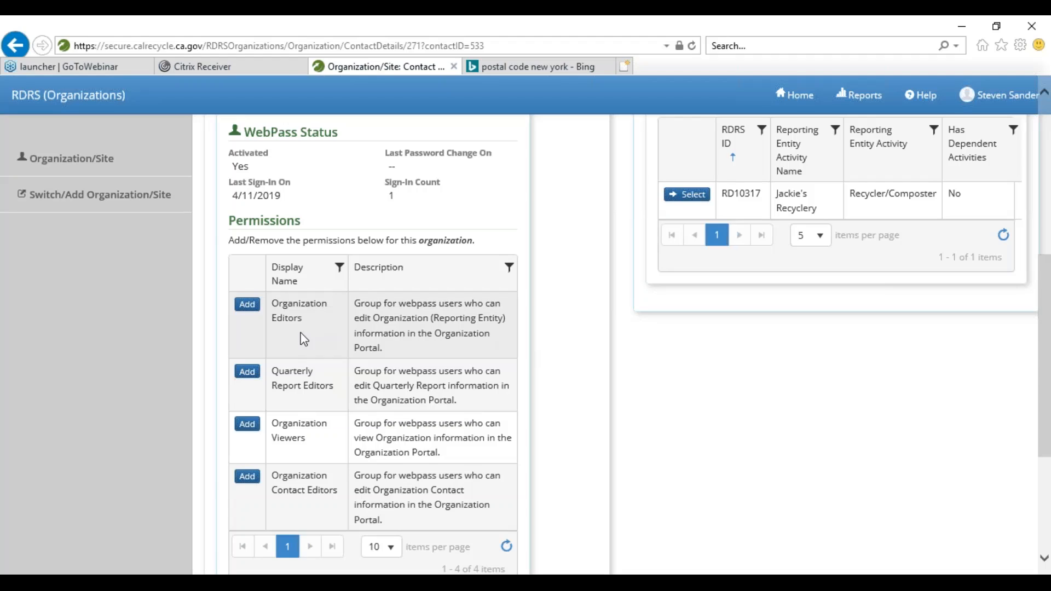
# - Add the Organization Editors, Quarterly Report Editors and Organization Contact Editors permissions to the new contact
pyautogui.click(246, 305)
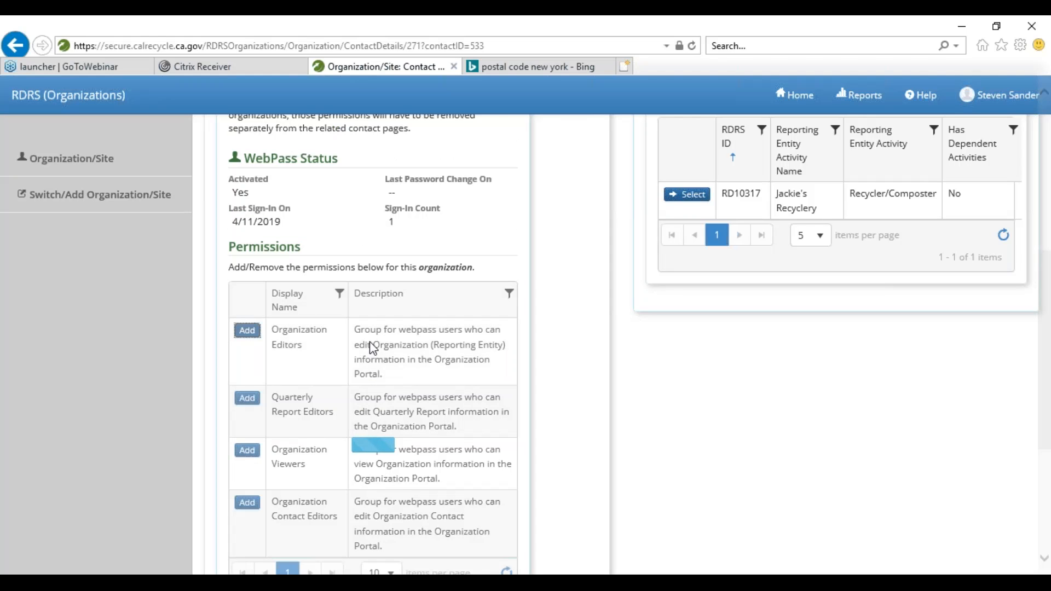
pyautogui.scroll(-1, 287, 290)
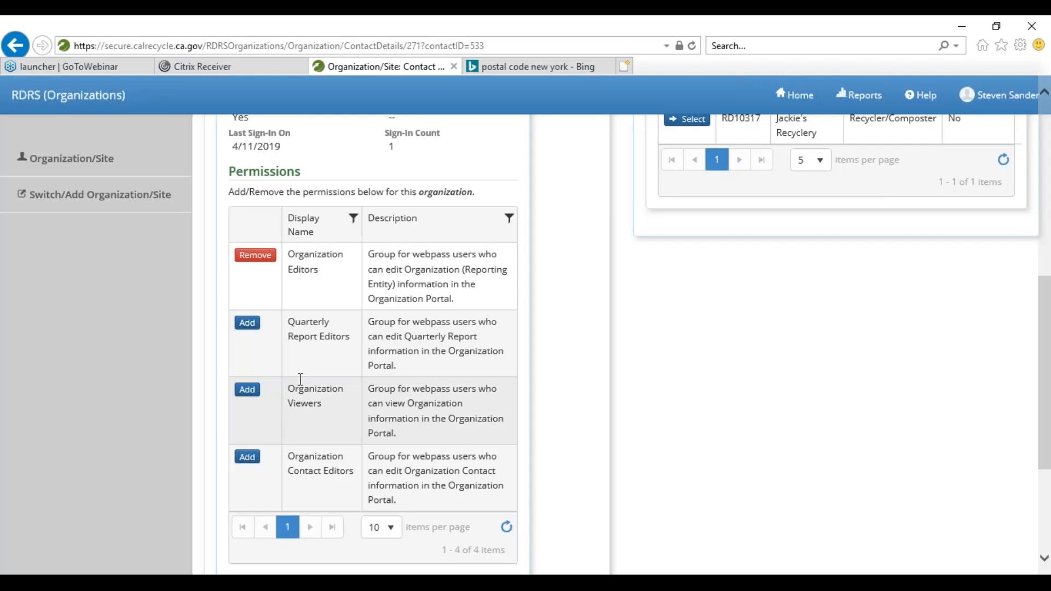
pyautogui.scroll(-2, 293, 345)
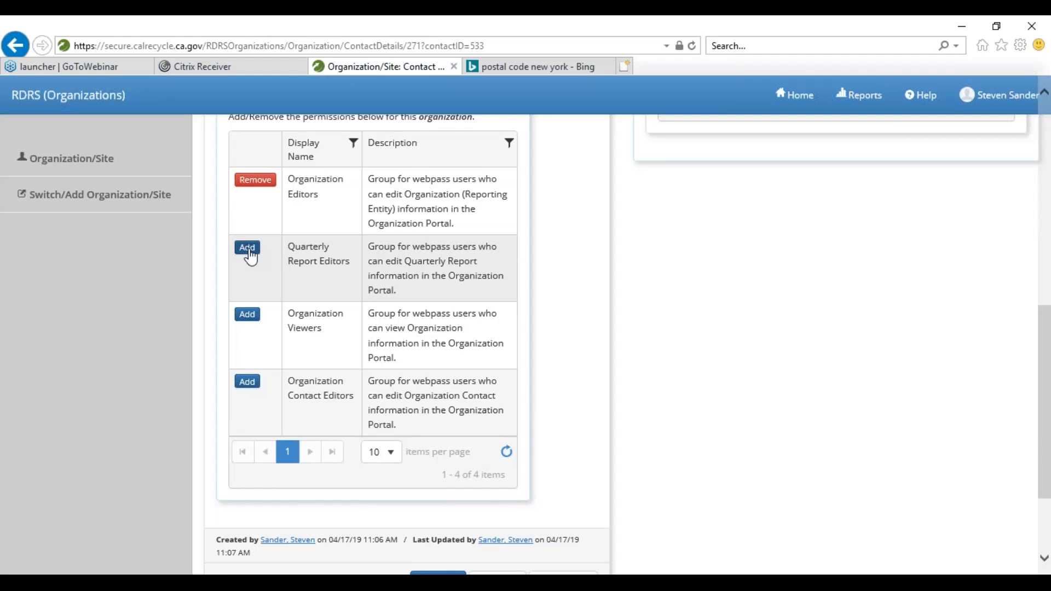
pyautogui.click(248, 250)
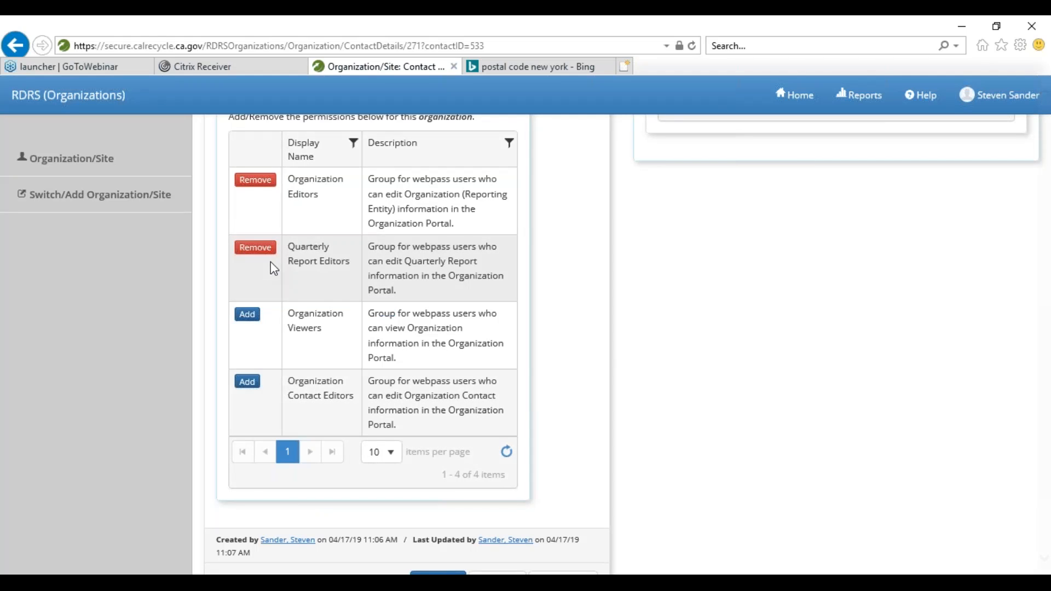
pyautogui.scroll(-1, 415, 330)
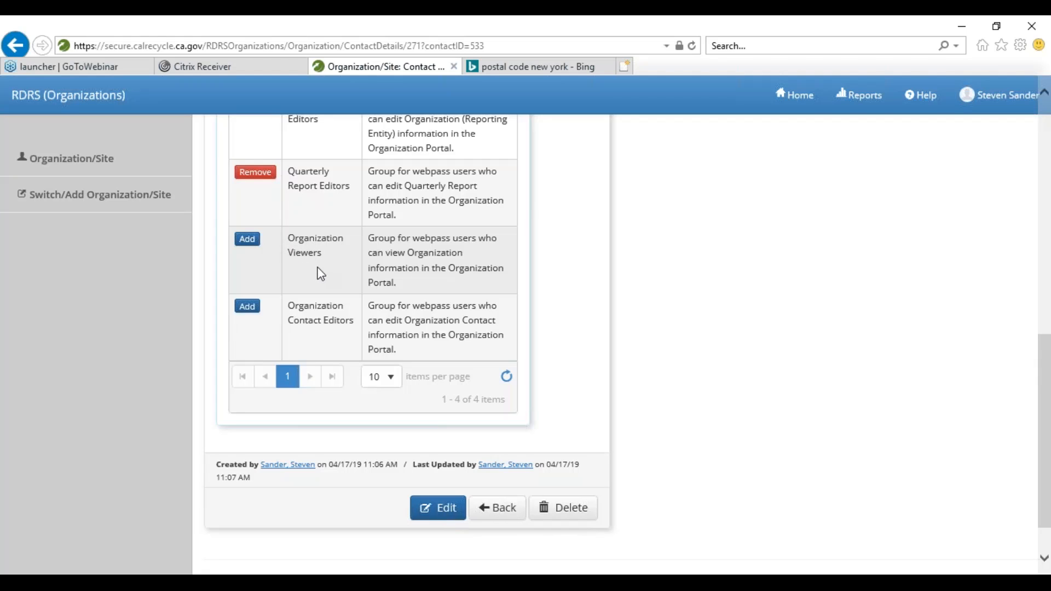
pyautogui.scroll(1, 323, 274)
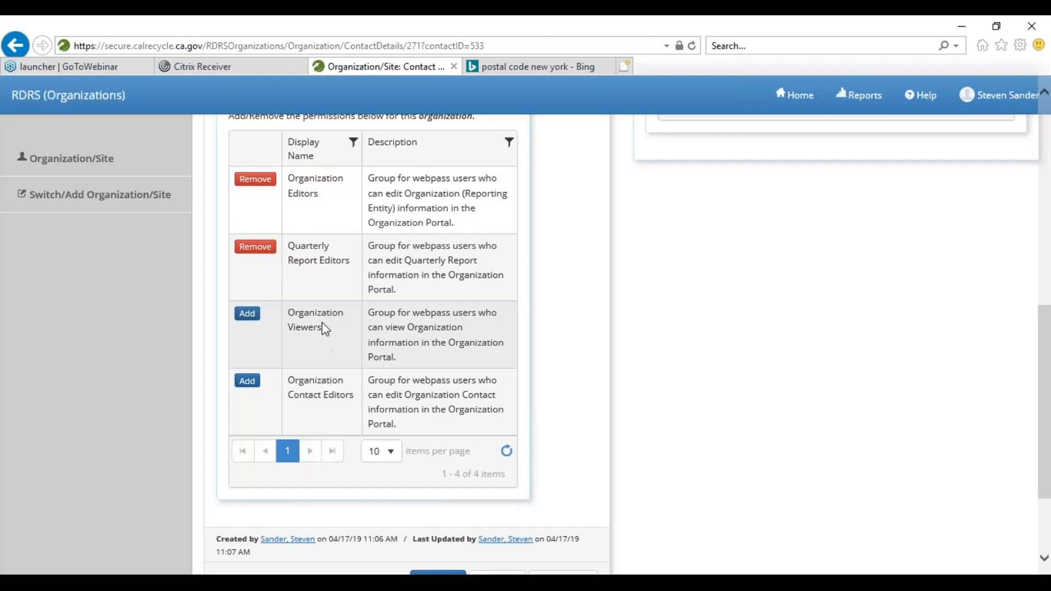
pyautogui.scroll(-2, 322, 322)
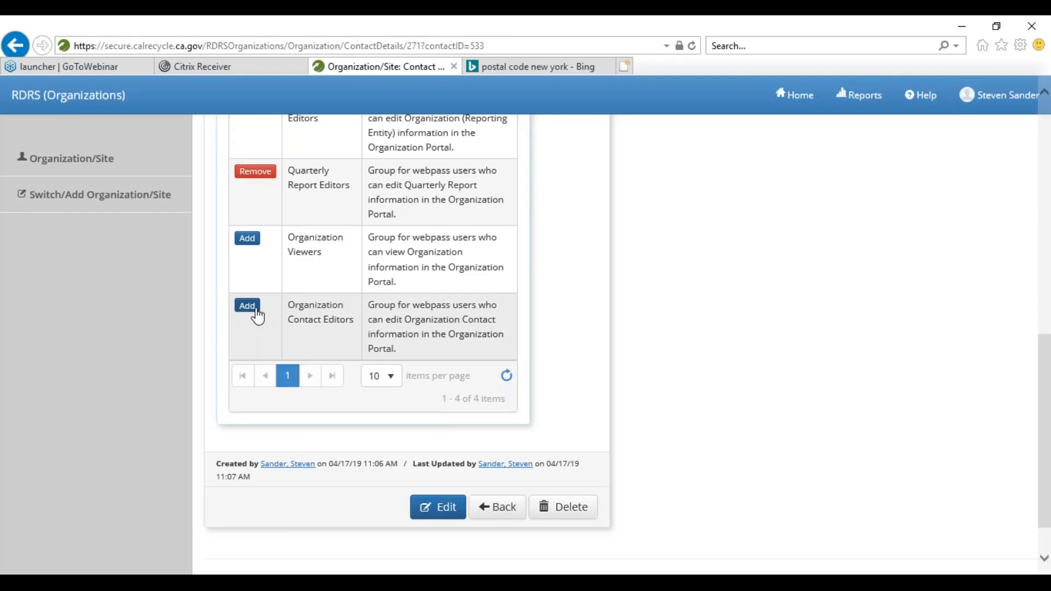
pyautogui.scroll(1, 257, 309)
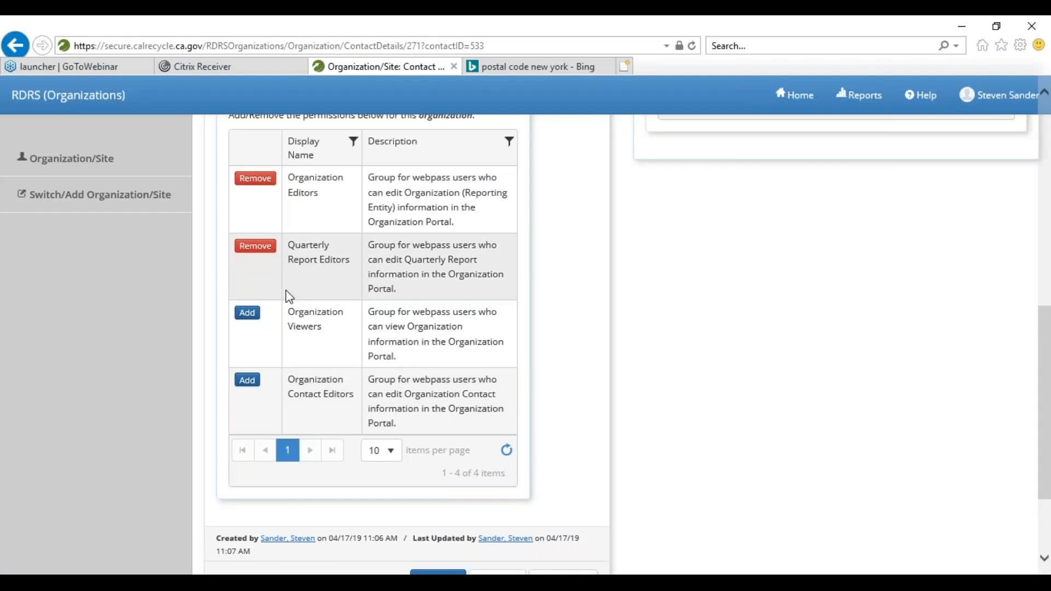
pyautogui.scroll(-1, 296, 345)
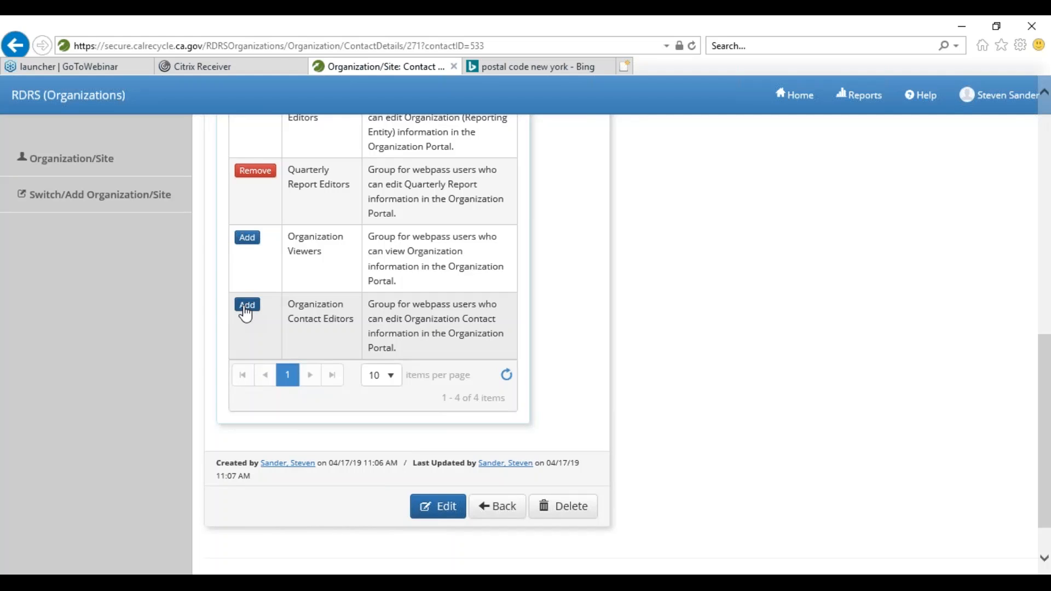
pyautogui.click(245, 311)
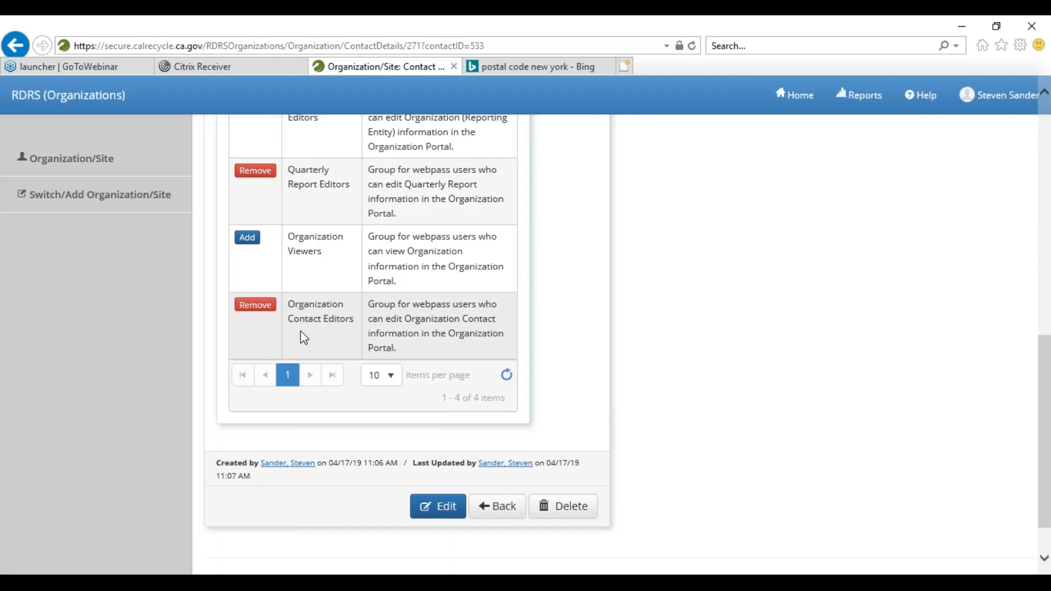
pyautogui.scroll(3, 300, 335)
pyautogui.scroll(1, 306, 339)
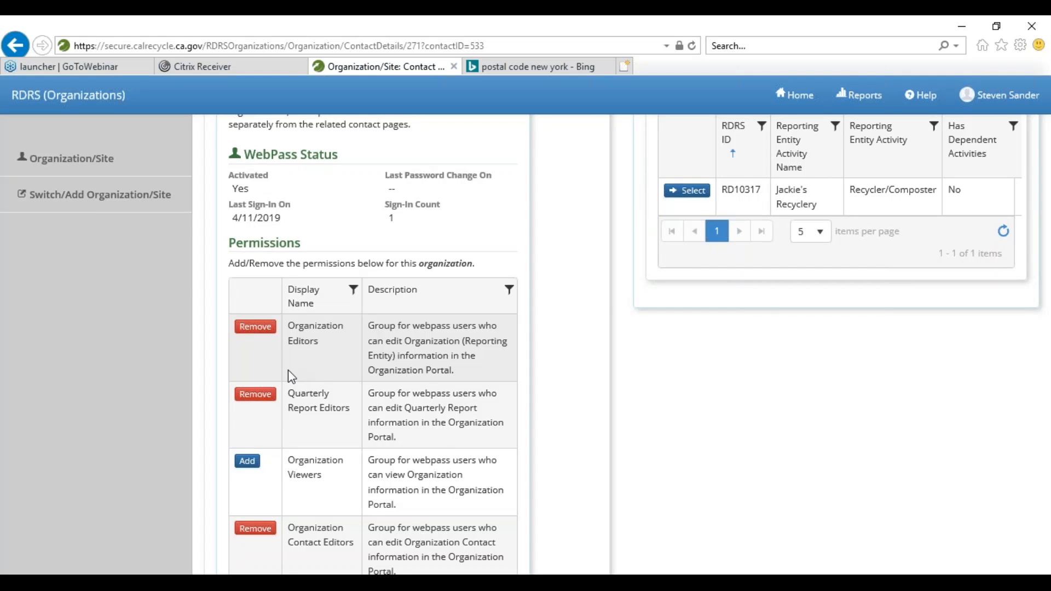
pyautogui.scroll(6, 290, 373)
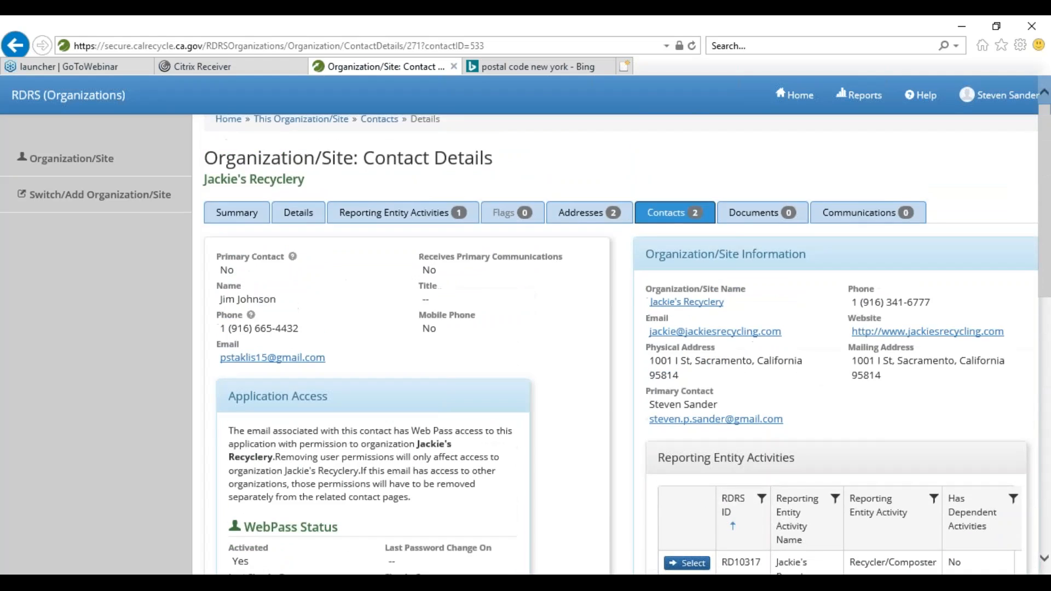
# - Return to Jackie's Recyclery's Contacts list, which shows two contacts with one primary
pyautogui.scroll(1, 342, 331)
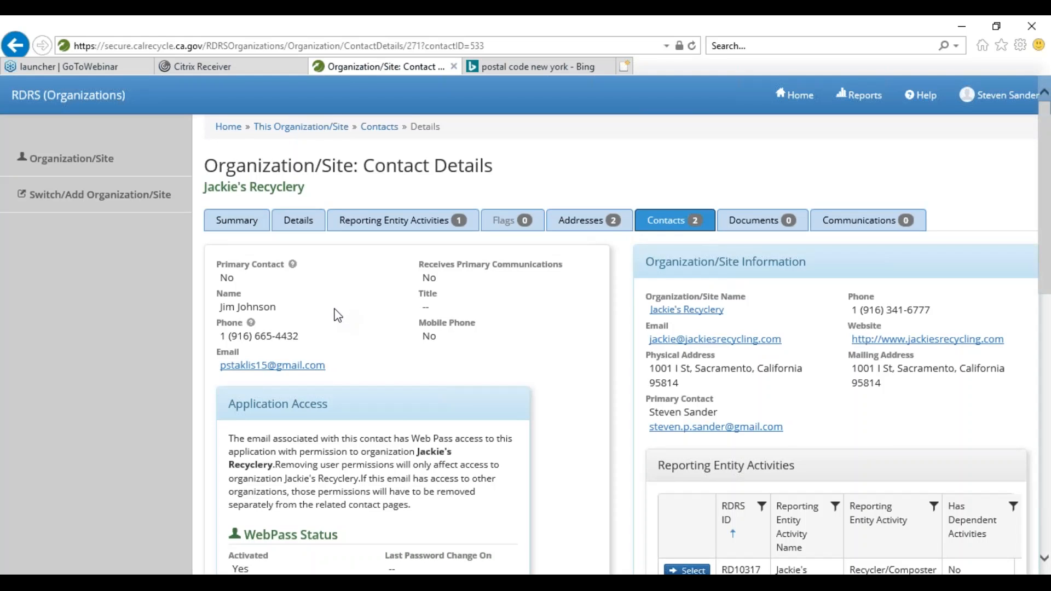
pyautogui.scroll(-3, 338, 316)
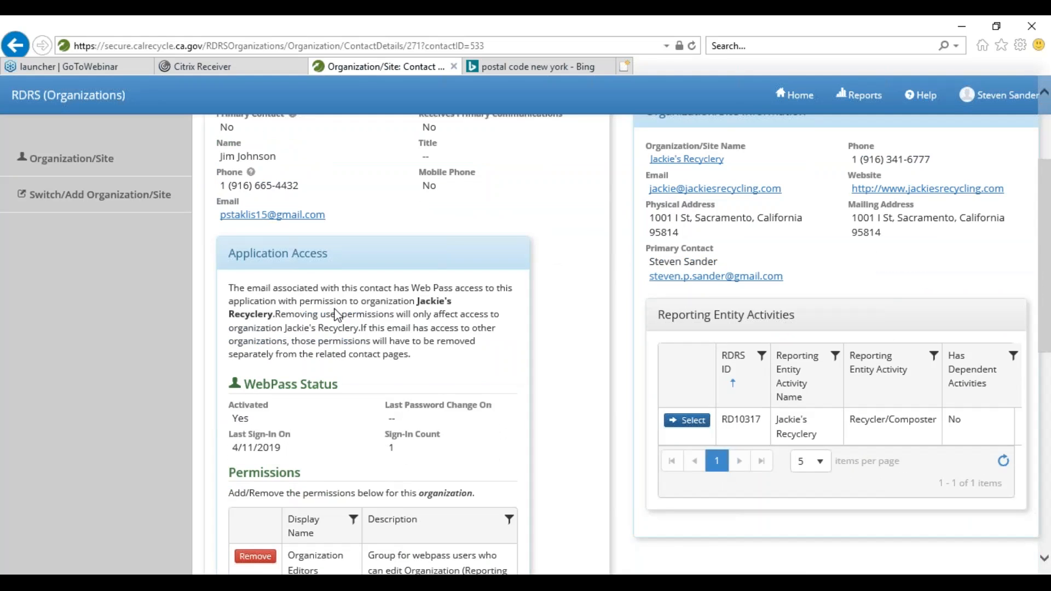
pyautogui.scroll(-2, 338, 316)
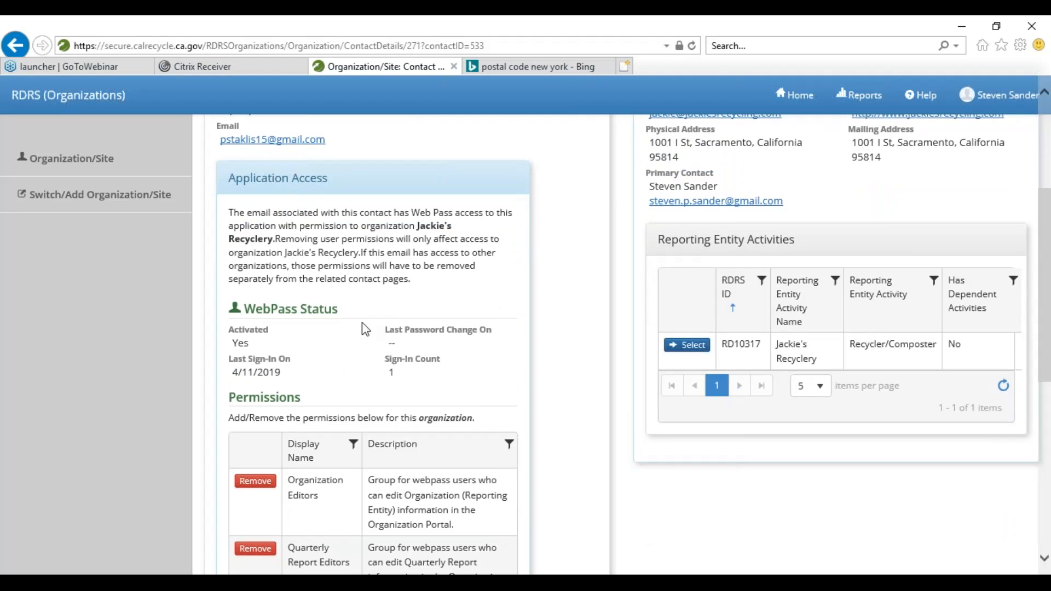
pyautogui.scroll(3, 362, 327)
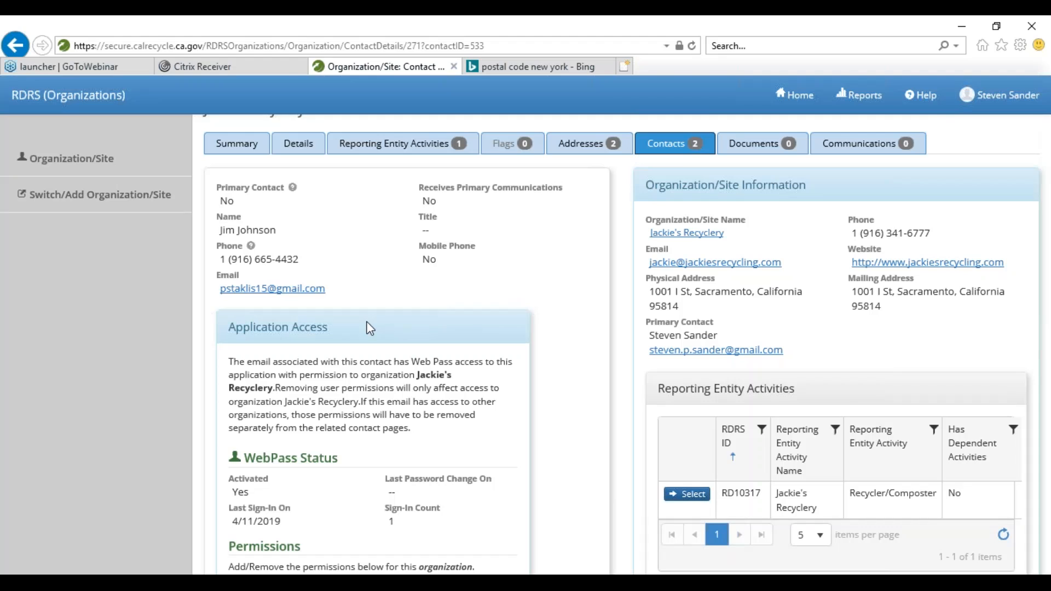
pyautogui.scroll(-2, 370, 327)
pyautogui.scroll(4, 645, 257)
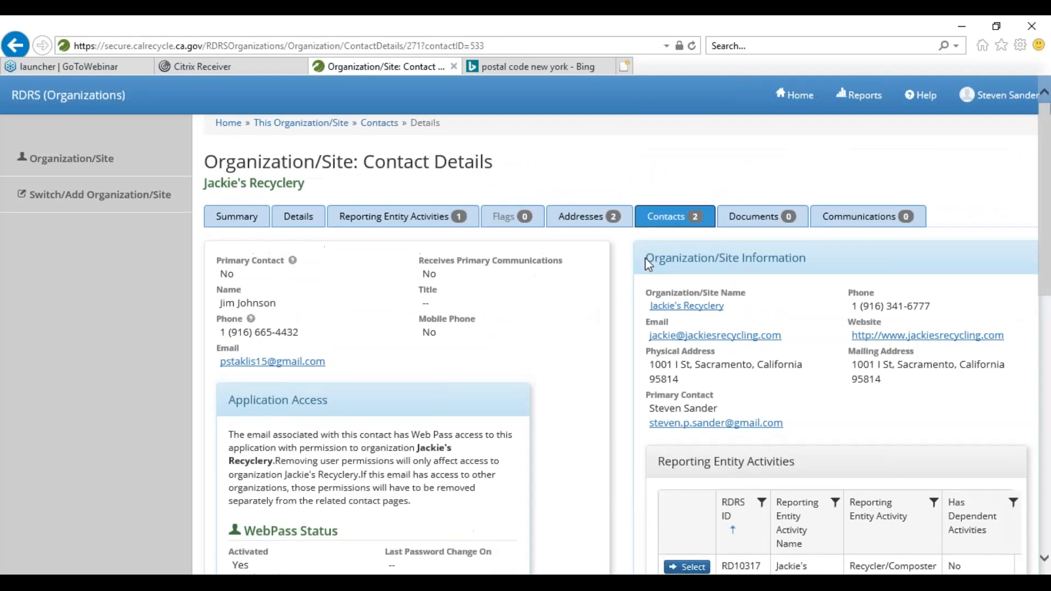
pyautogui.click(667, 216)
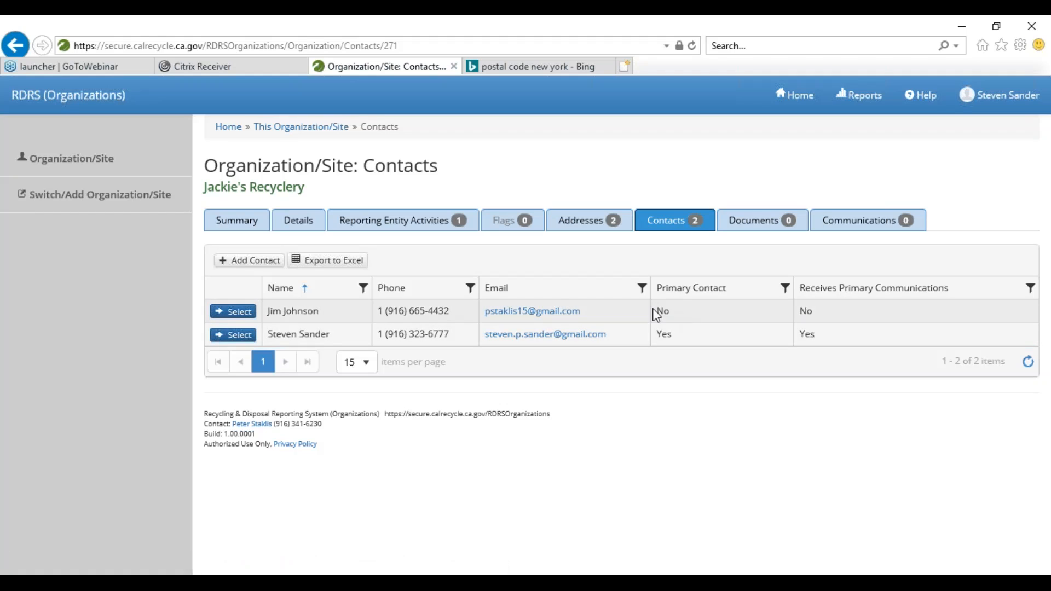
# - Open the new non-primary contact's details and enter Edit mode
pyautogui.click(235, 316)
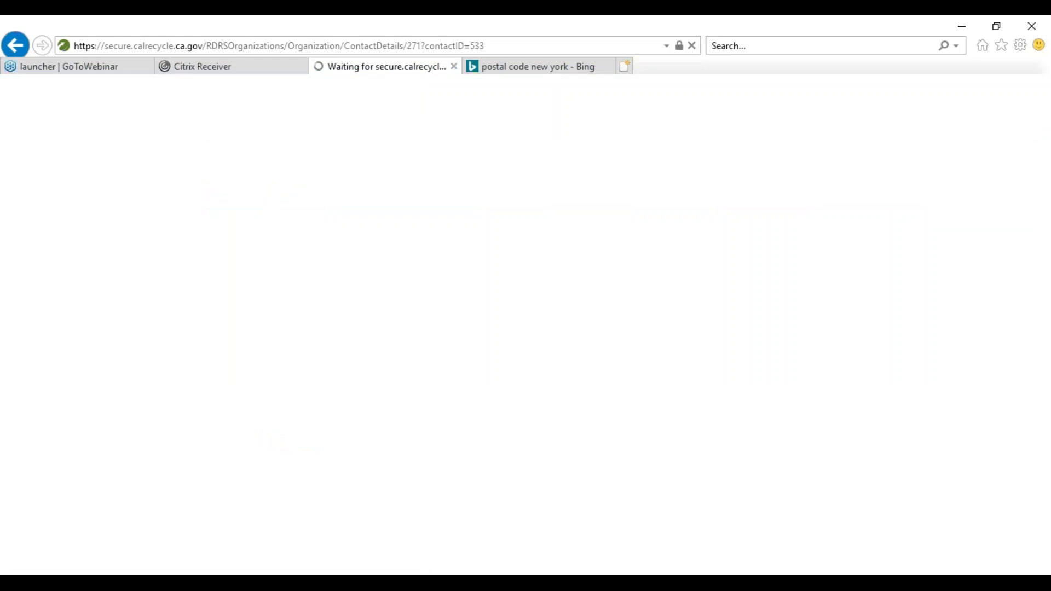
pyautogui.scroll(-2, 227, 306)
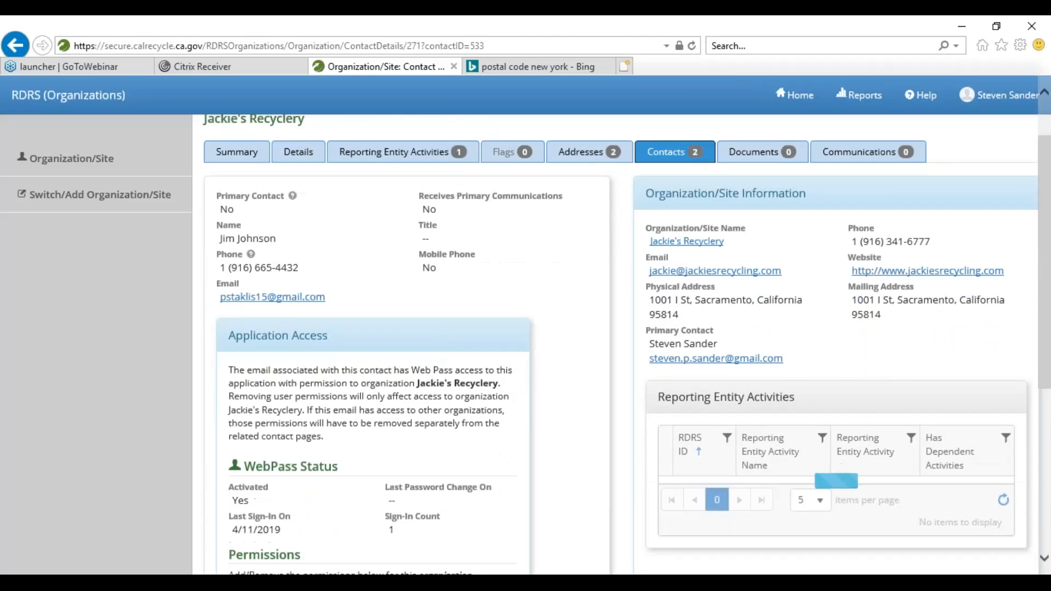
pyautogui.scroll(-2, 229, 311)
pyautogui.scroll(-10, 229, 311)
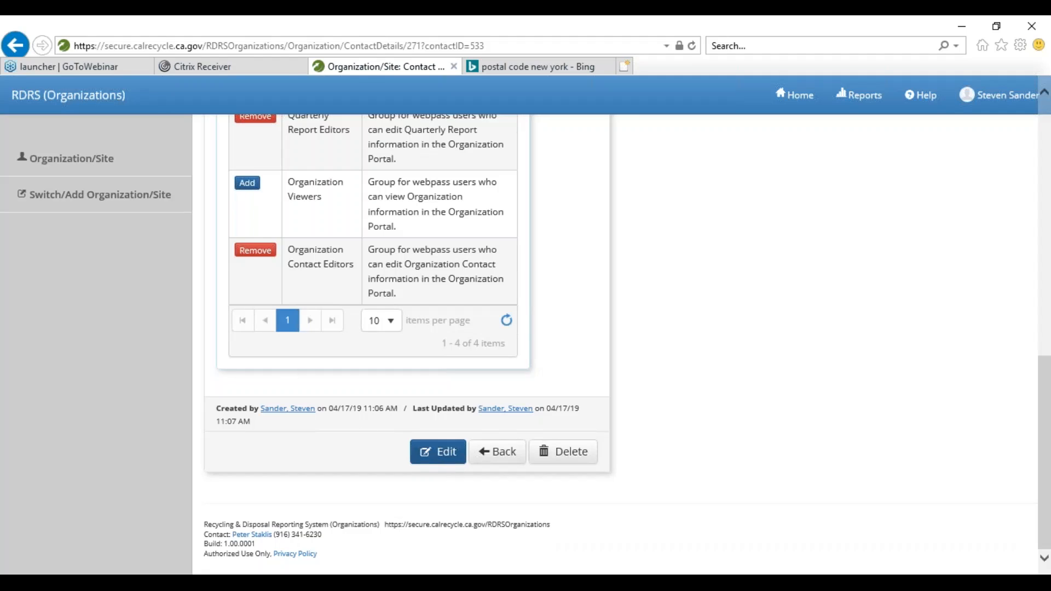
pyautogui.click(438, 456)
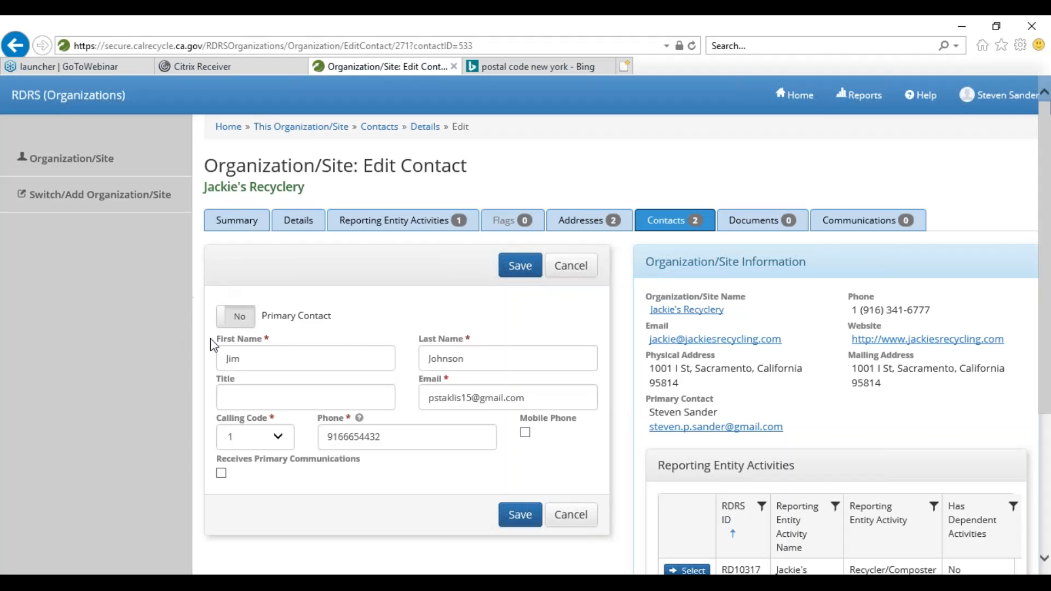
# - Set Primary Contact to Yes, save and confirm replacing the old primary, then return to Contacts
pyautogui.click(236, 323)
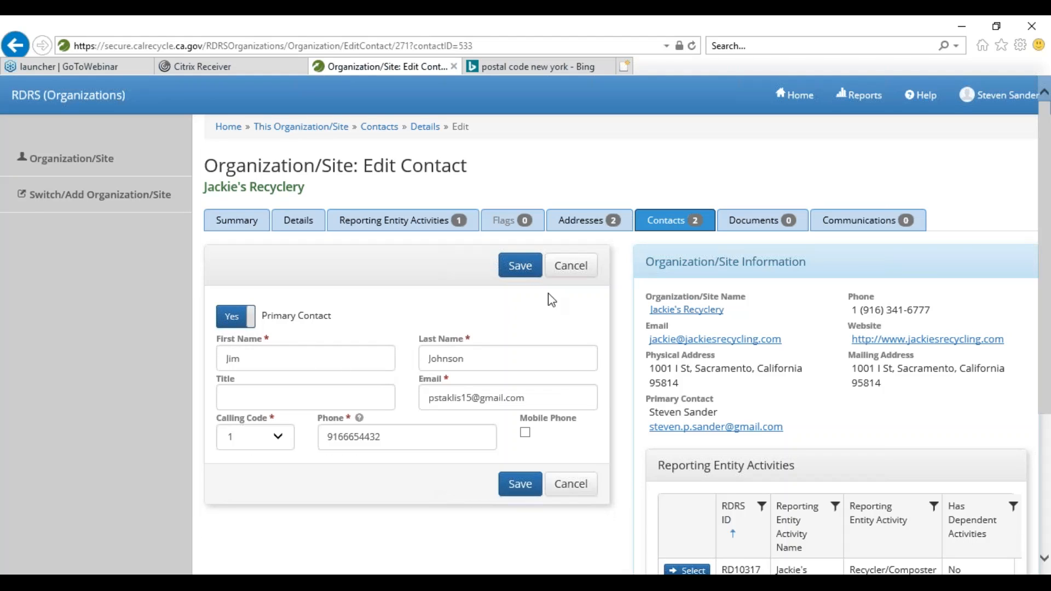
pyautogui.click(513, 272)
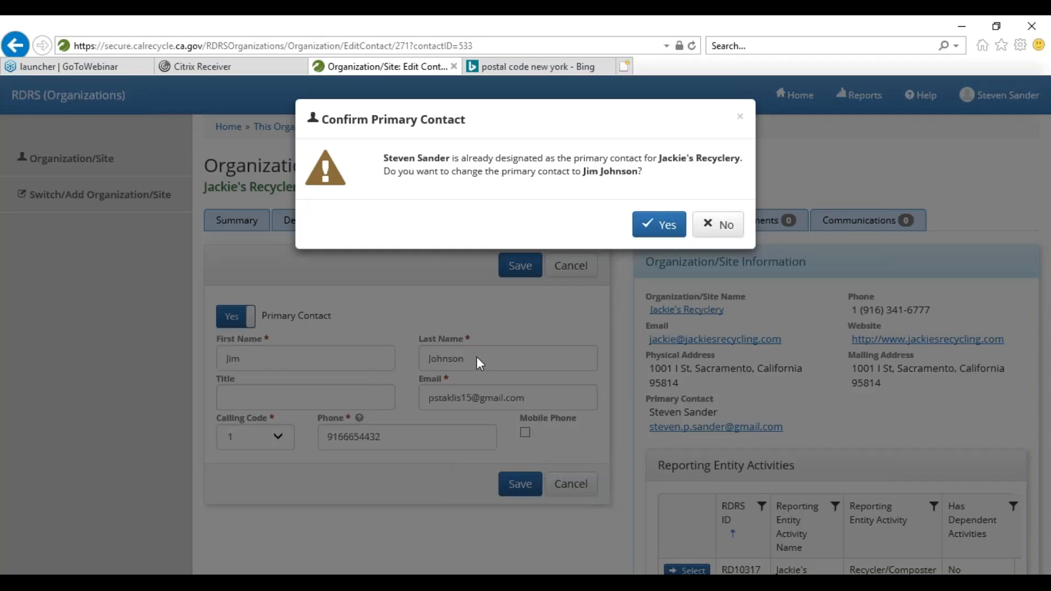
pyautogui.click(661, 226)
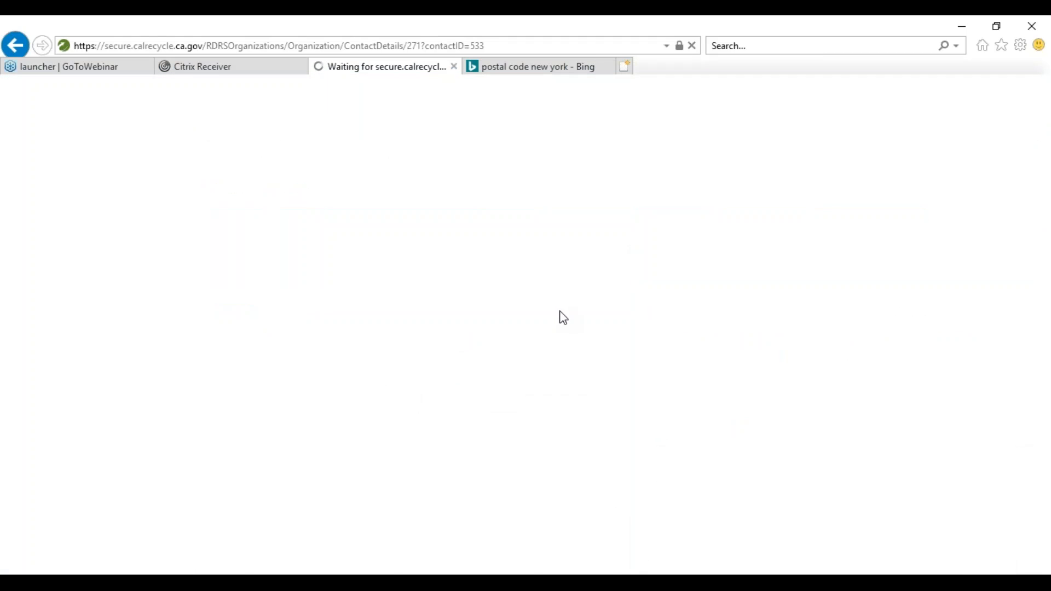
pyautogui.scroll(-1, 559, 311)
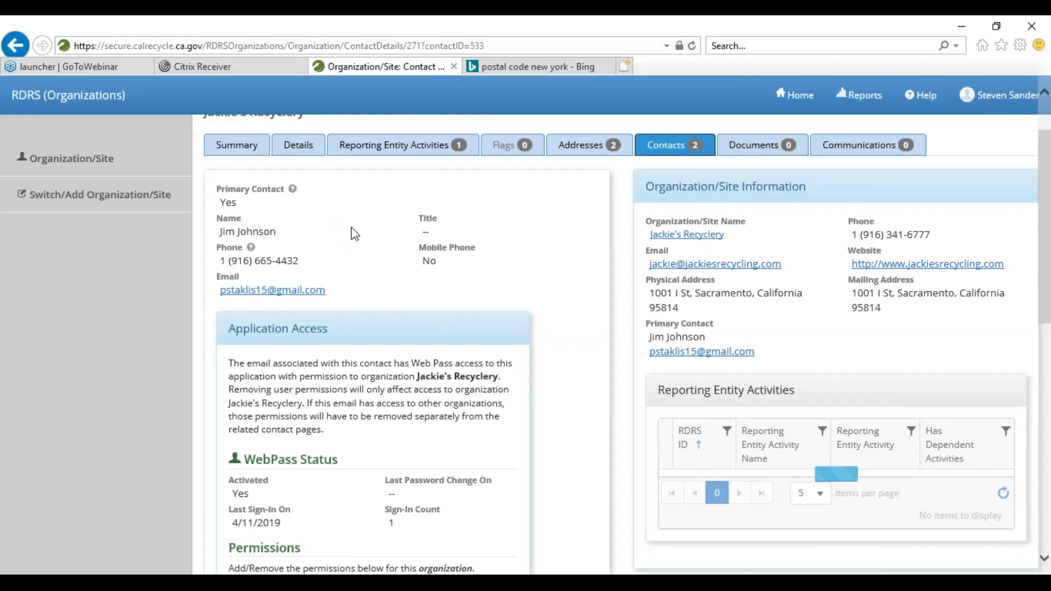
pyautogui.click(672, 146)
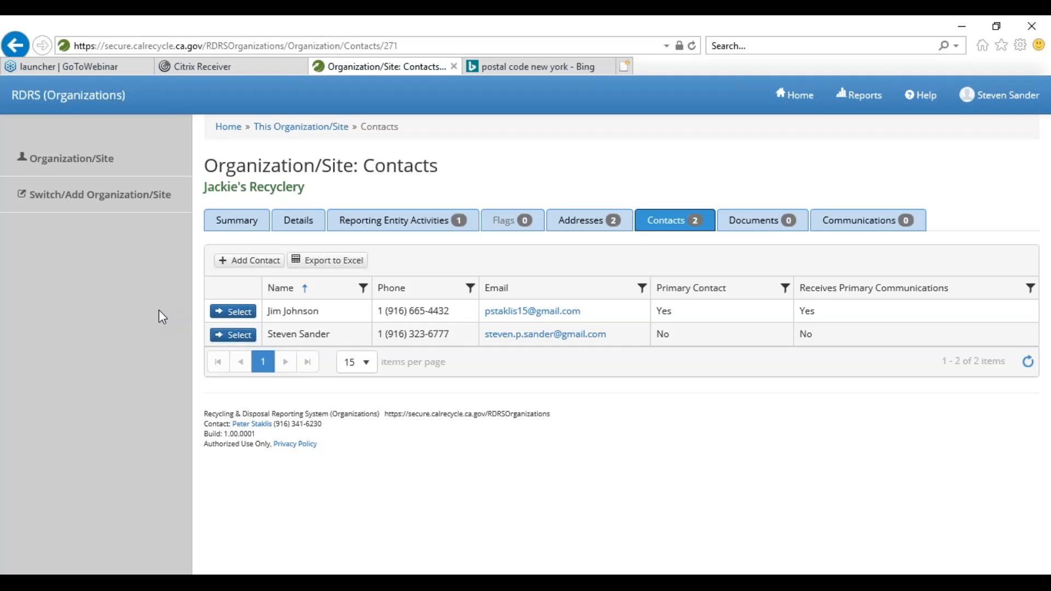
pyautogui.click(227, 316)
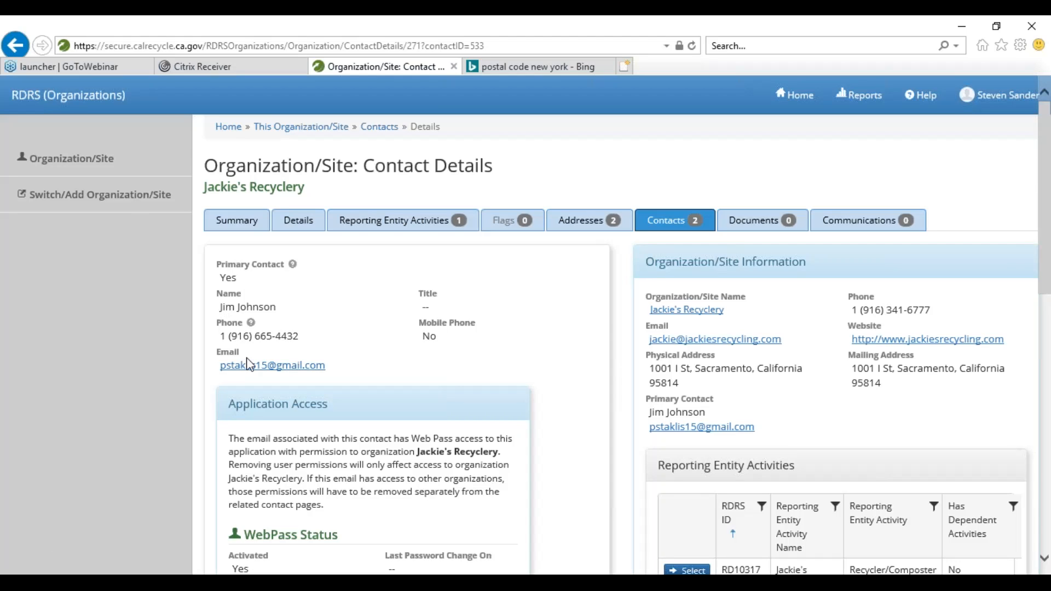
pyautogui.scroll(-5, 248, 362)
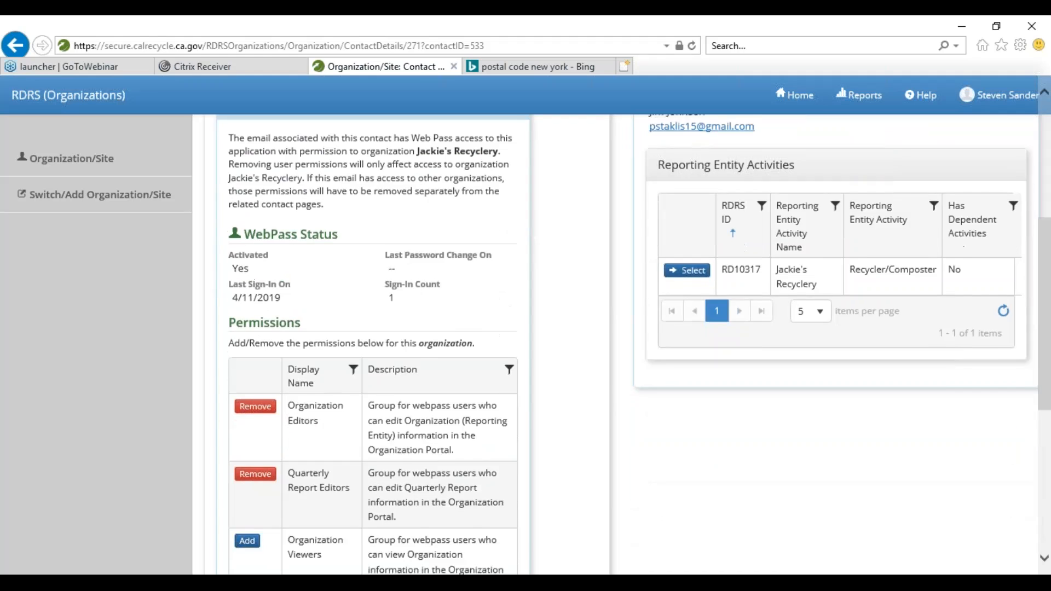
pyautogui.scroll(-5, 248, 361)
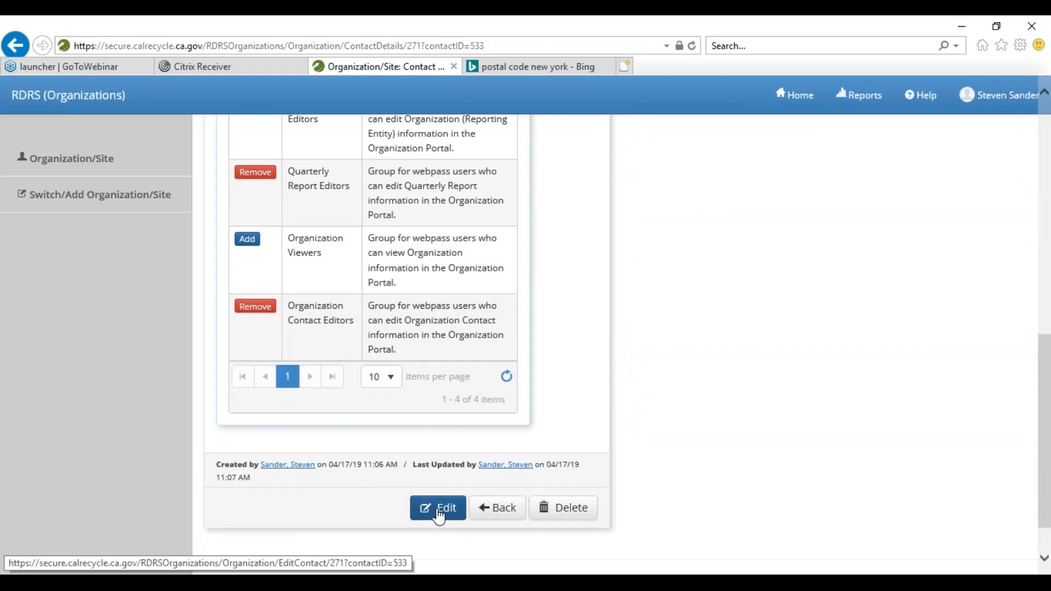
pyautogui.click(439, 515)
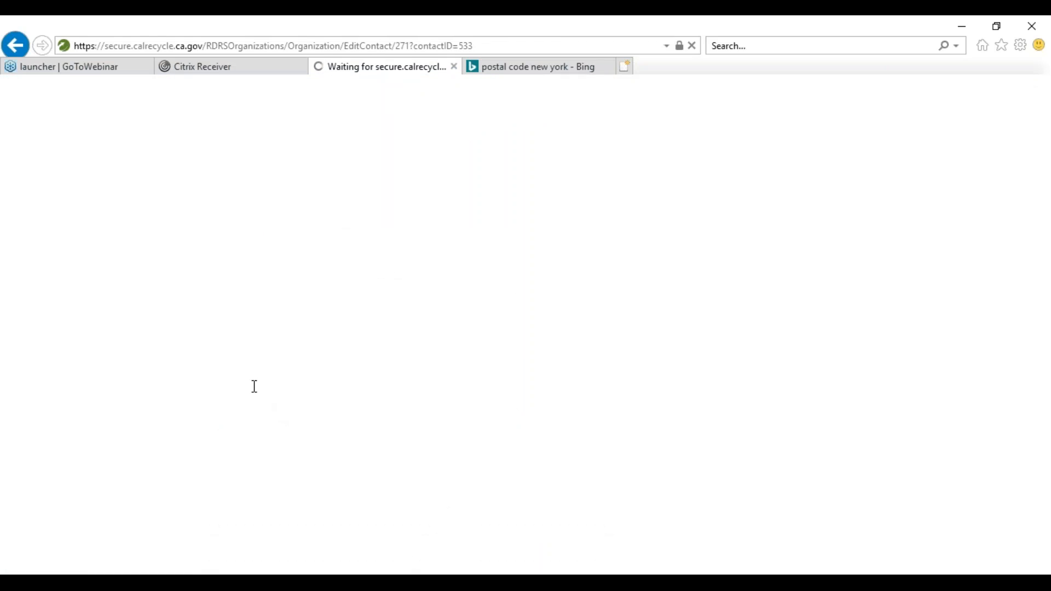
pyautogui.scroll(-2, 255, 387)
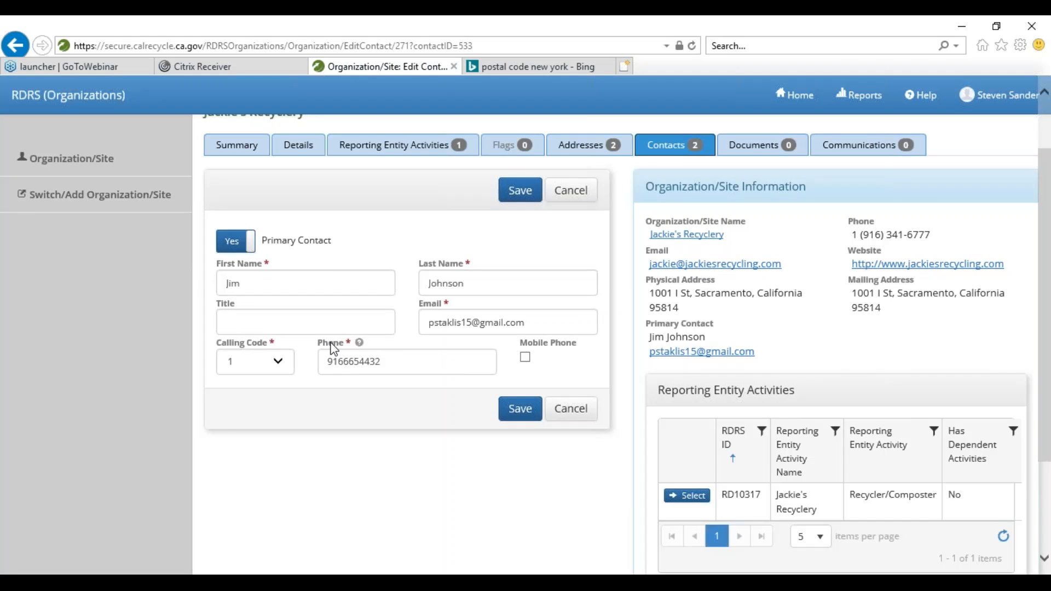
pyautogui.scroll(-1, 334, 350)
pyautogui.scroll(3, 352, 366)
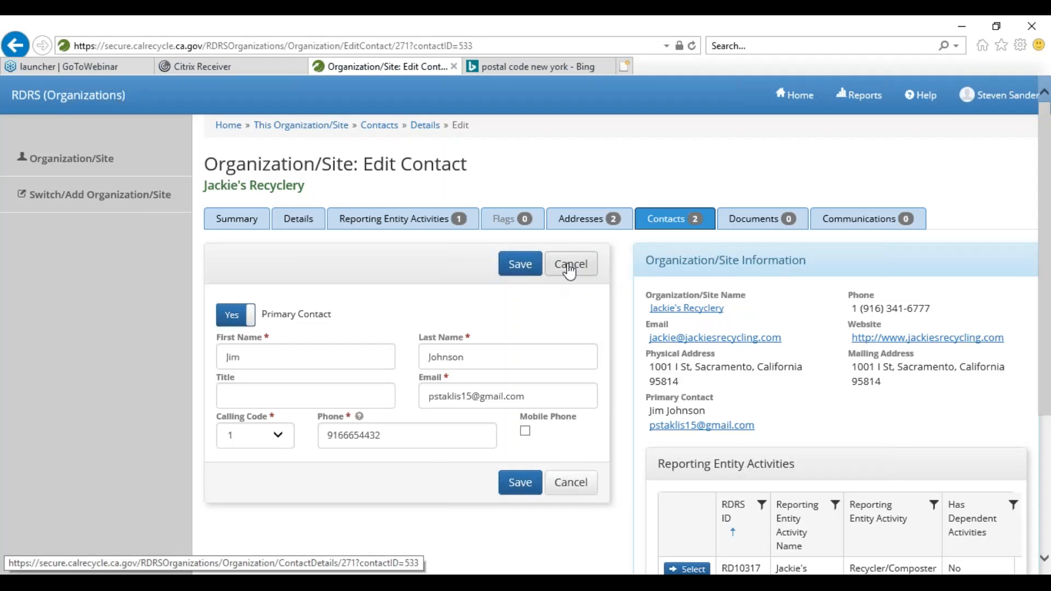
pyautogui.click(569, 268)
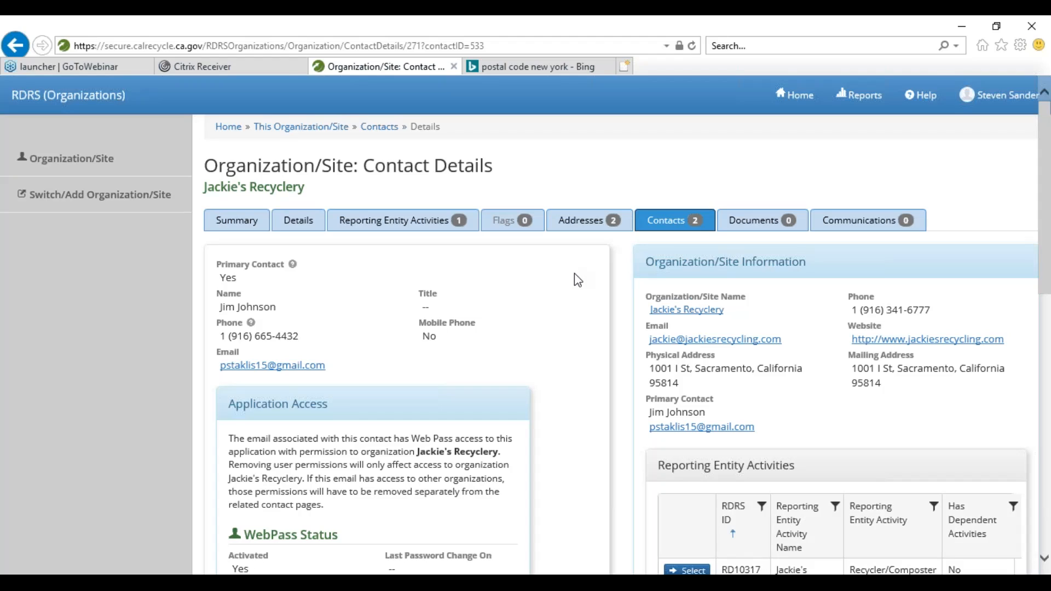
pyautogui.click(667, 222)
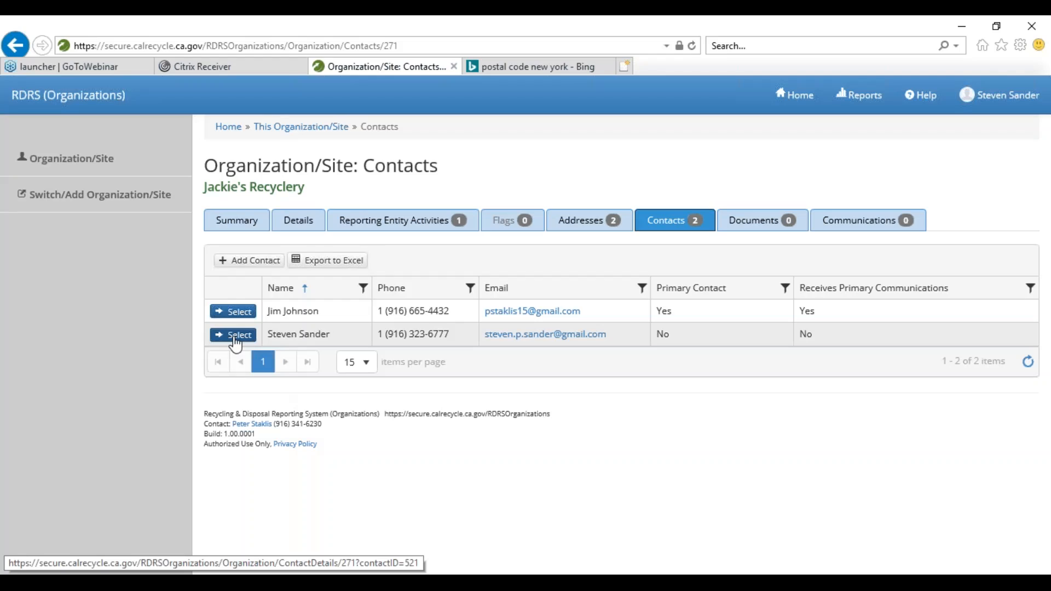
# - Edit the second contact to tick Receives Primary Communications and save
pyautogui.click(234, 335)
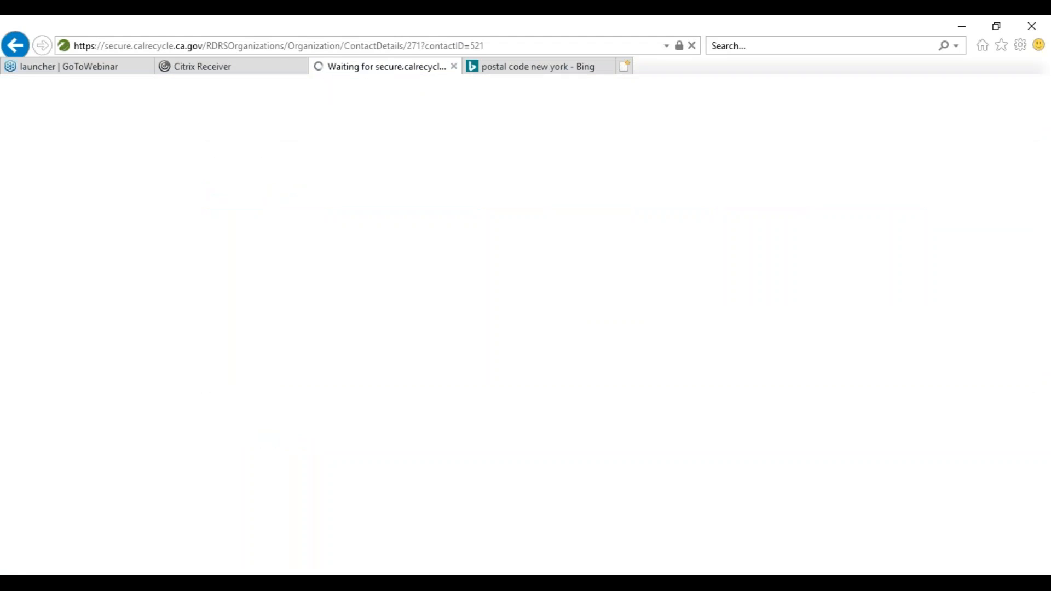
pyautogui.scroll(-2, 305, 389)
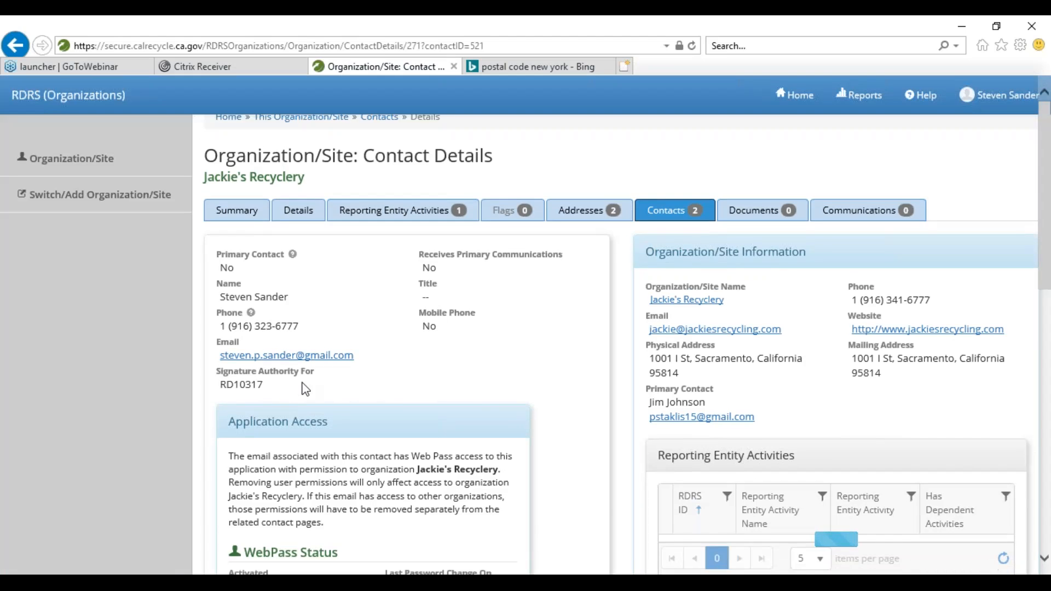
pyautogui.scroll(-10, 305, 389)
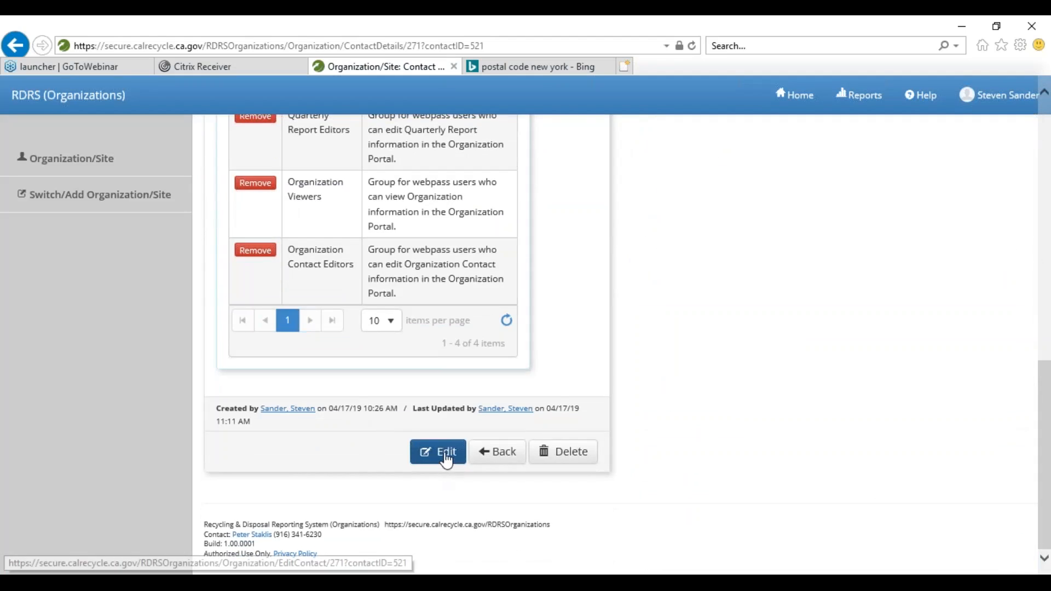
pyautogui.click(445, 455)
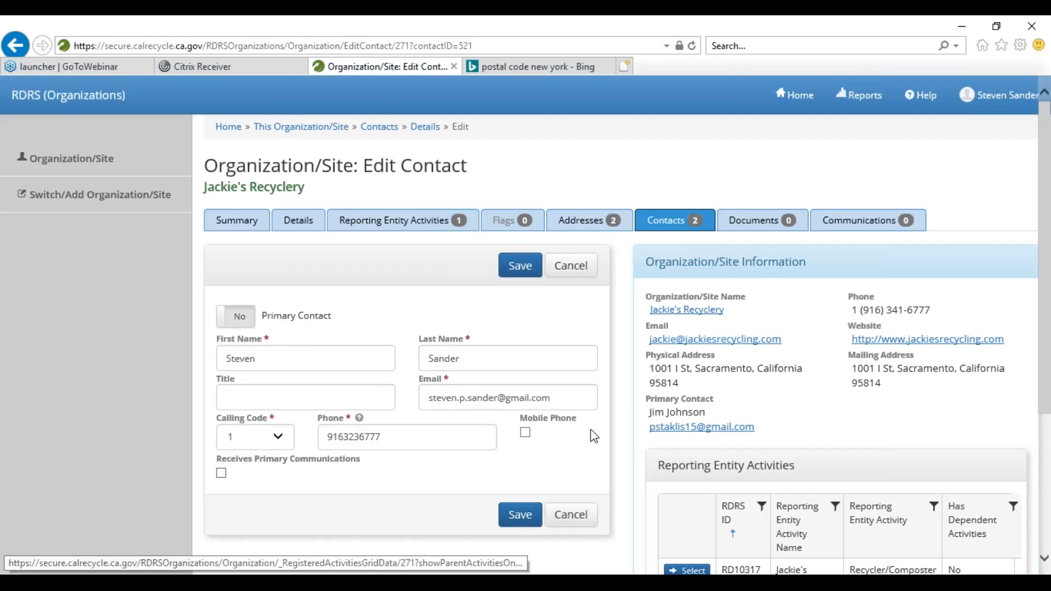
pyautogui.scroll(-2, 329, 437)
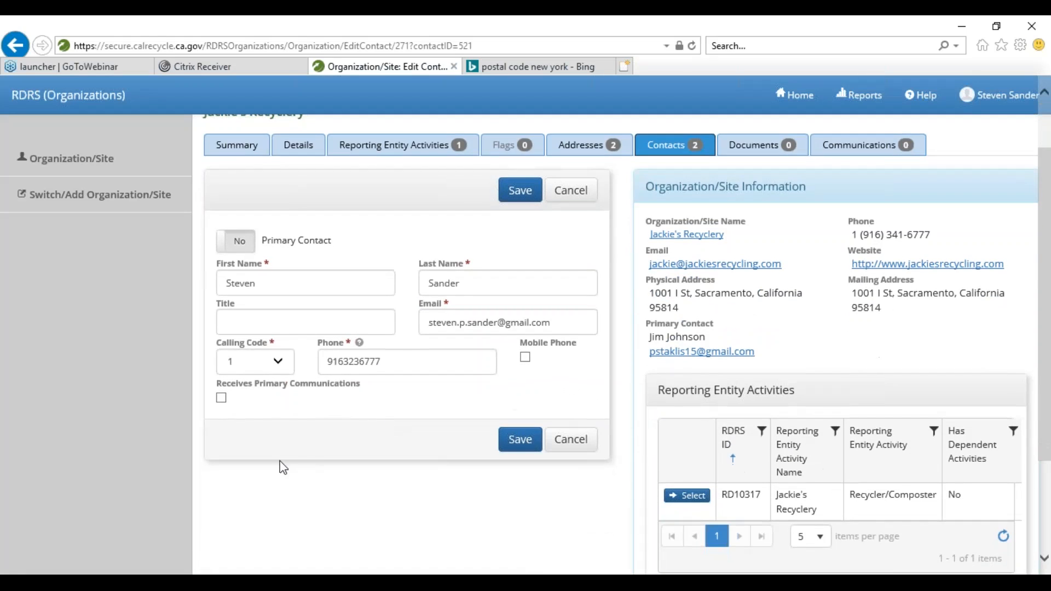
pyautogui.click(221, 398)
pyautogui.click(519, 448)
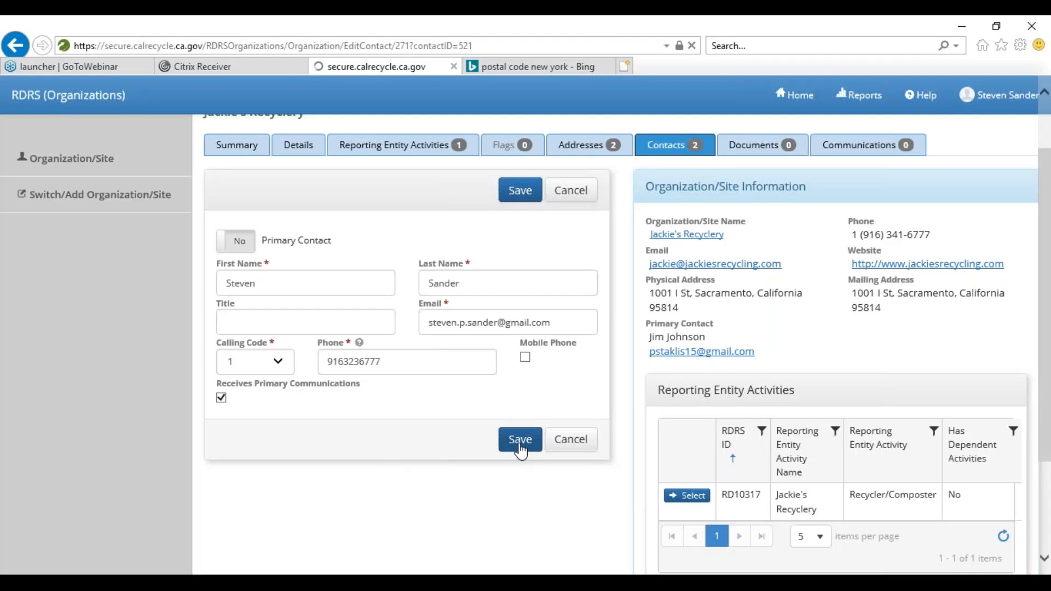